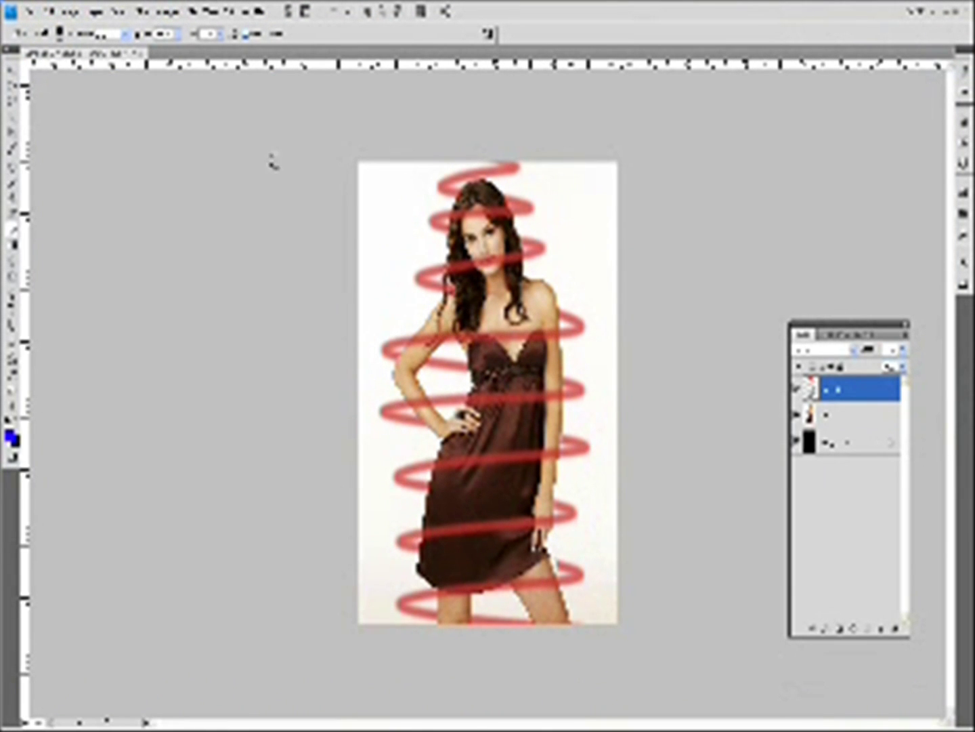
Step: Create a new document with transparent background contents, keeping the dimensions of the copied photo
{"action": "left_click", "coordinate": [31, 12]}
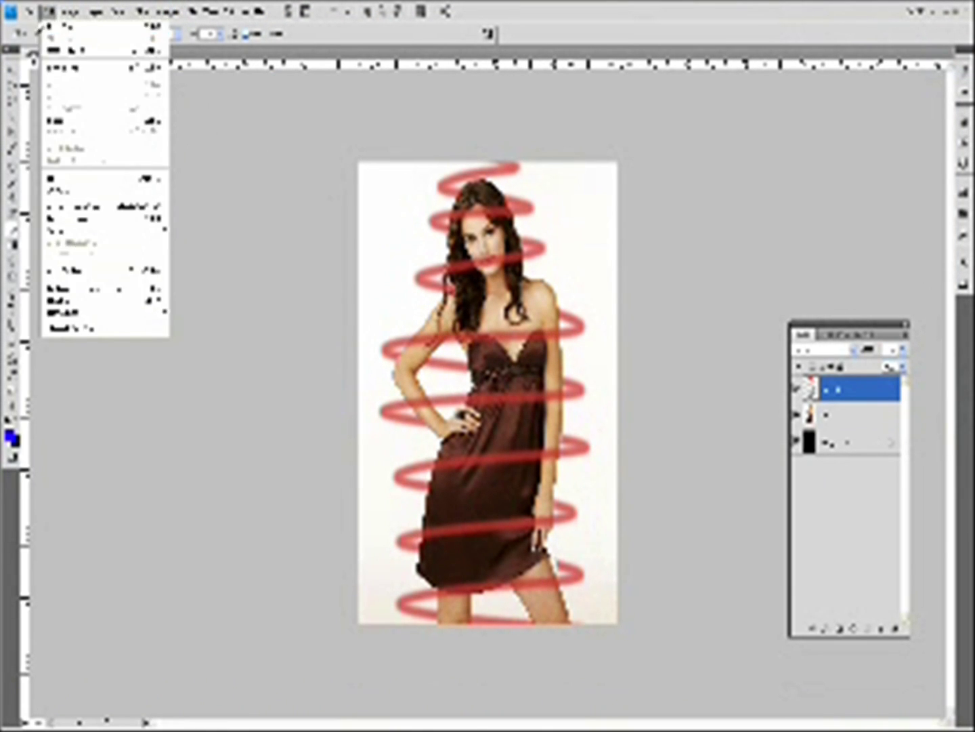
{"action": "left_click", "coordinate": [40, 27]}
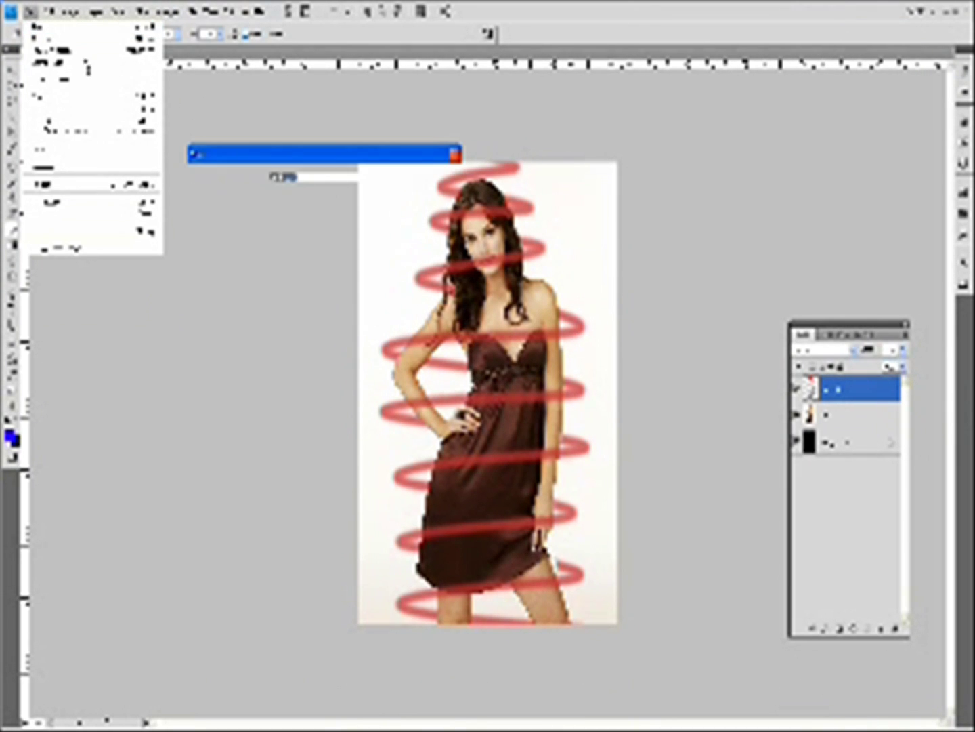
{"action": "left_click", "coordinate": [381, 315]}
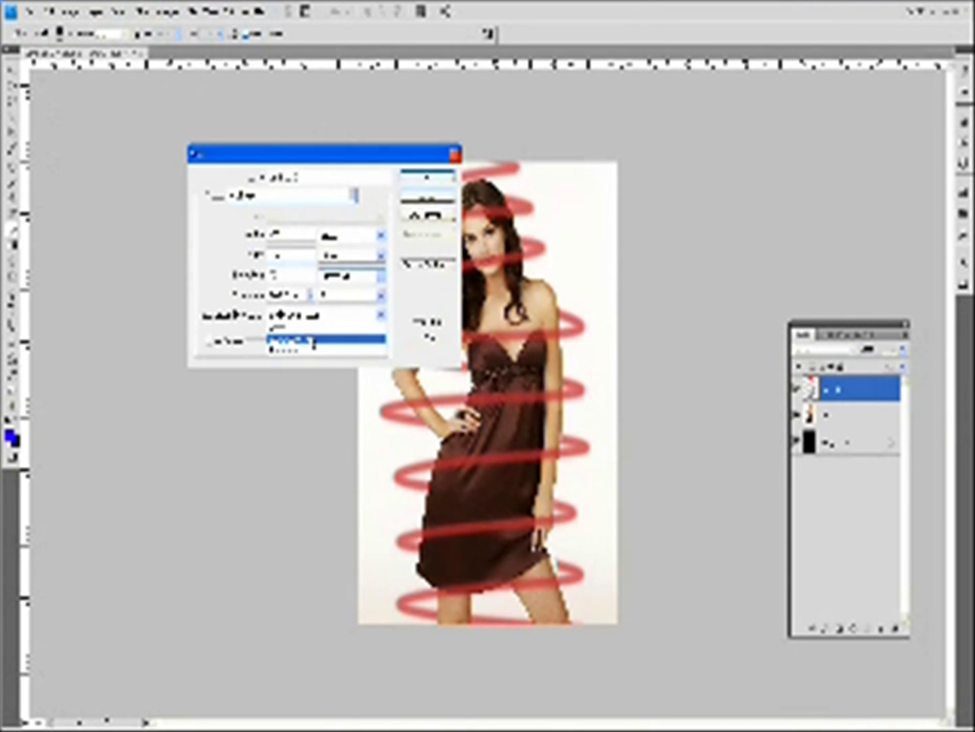
{"action": "left_click", "coordinate": [311, 350]}
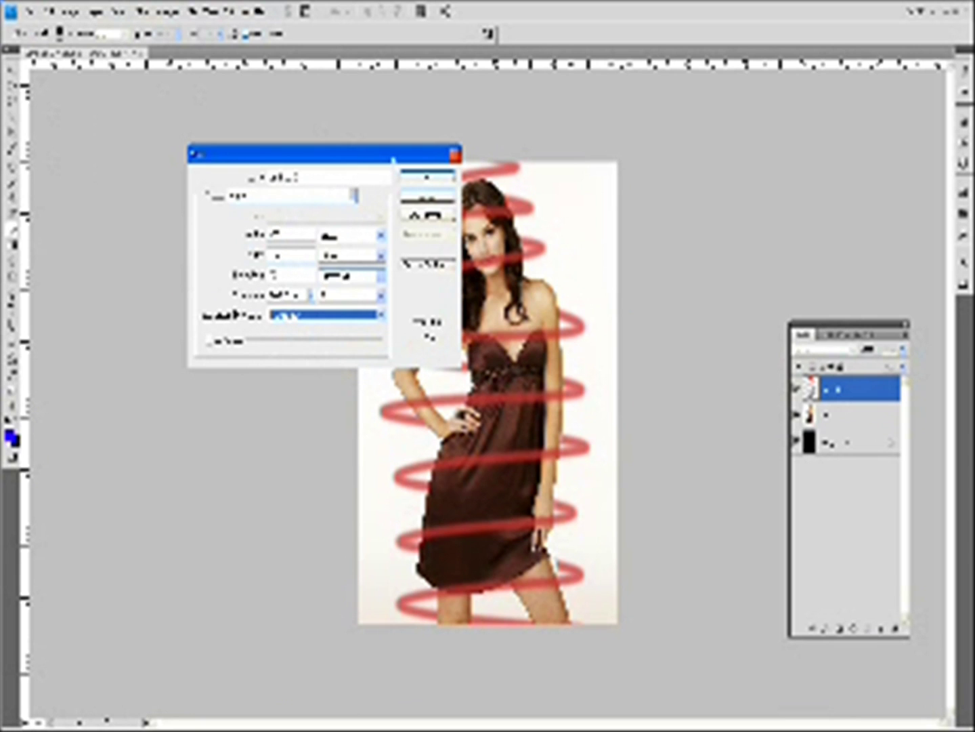
{"action": "left_click", "coordinate": [409, 177]}
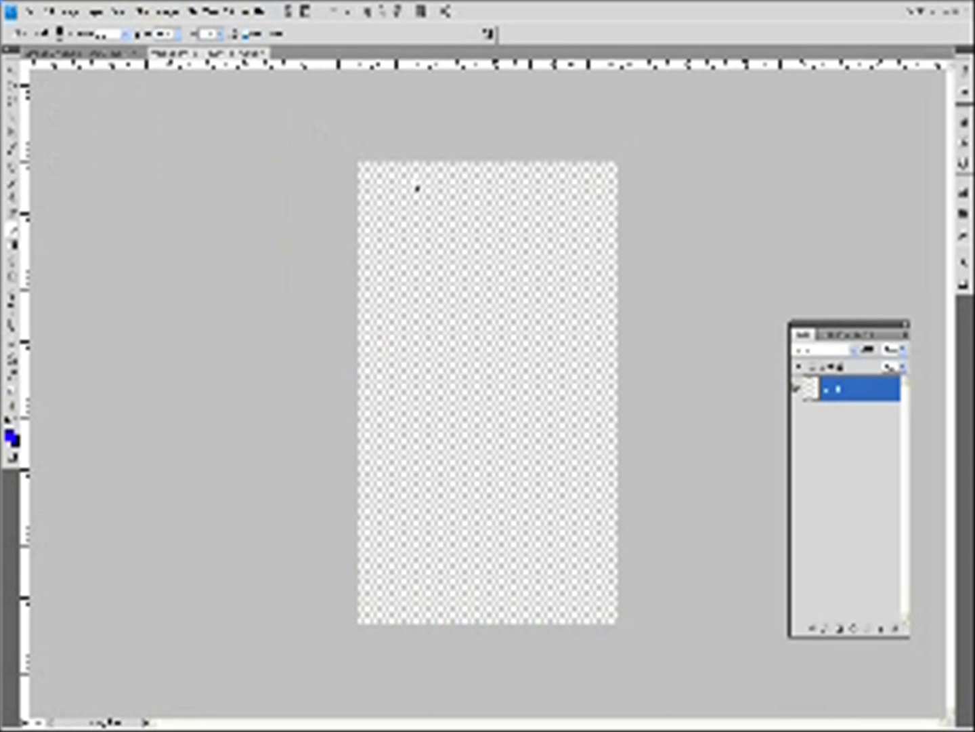
Step: Paste the copied photo of the woman into the new document and add an empty layer above it
{"action": "key", "text": "ctrl+v"}
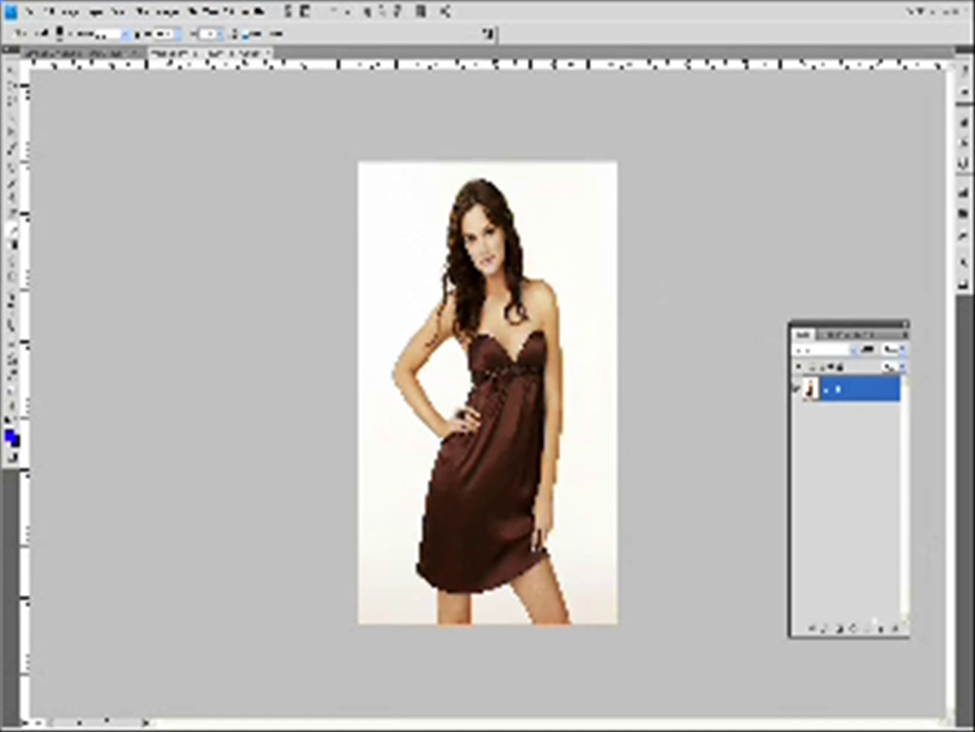
{"action": "left_click", "coordinate": [880, 629]}
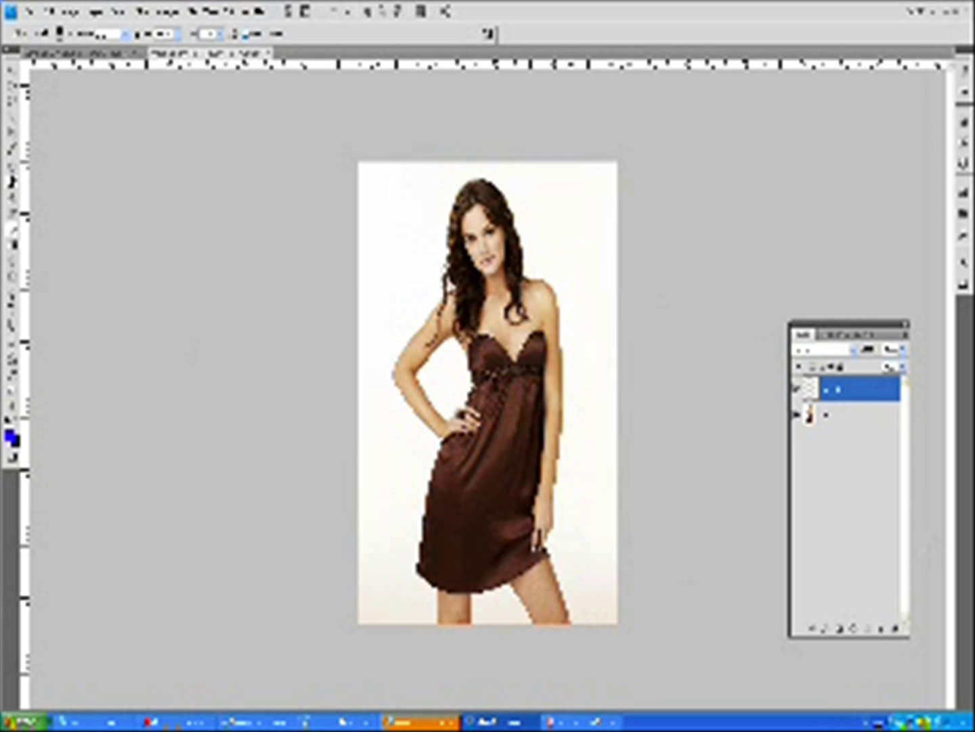
Step: Switch to the Brush tool and choose a small round brush preset
{"action": "left_click", "coordinate": [12, 181]}
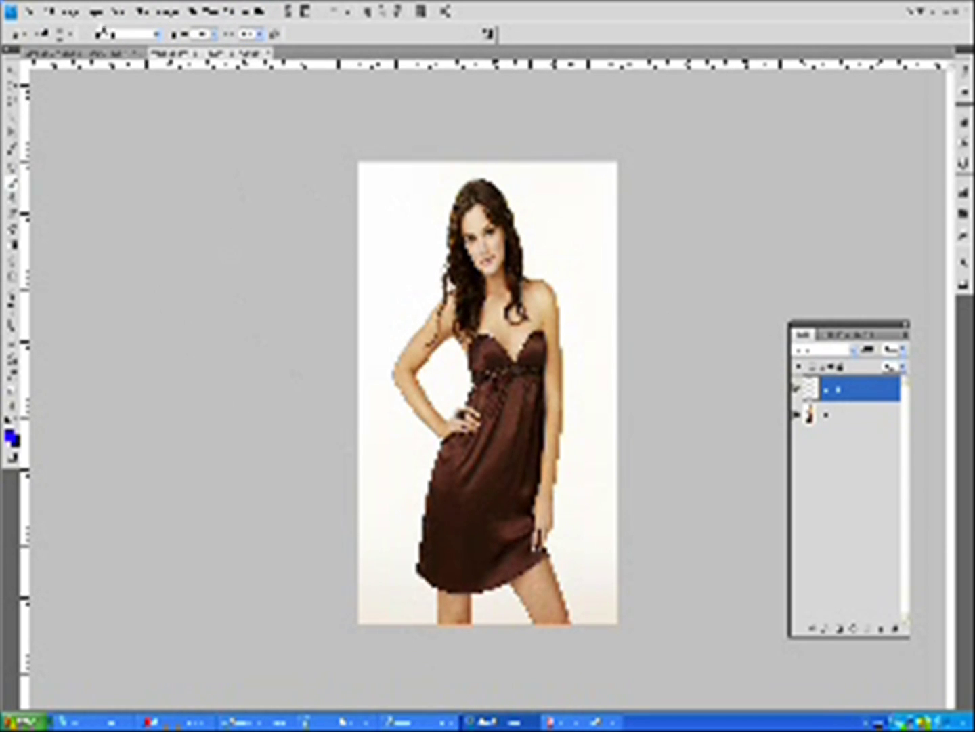
{"action": "left_click", "coordinate": [62, 35]}
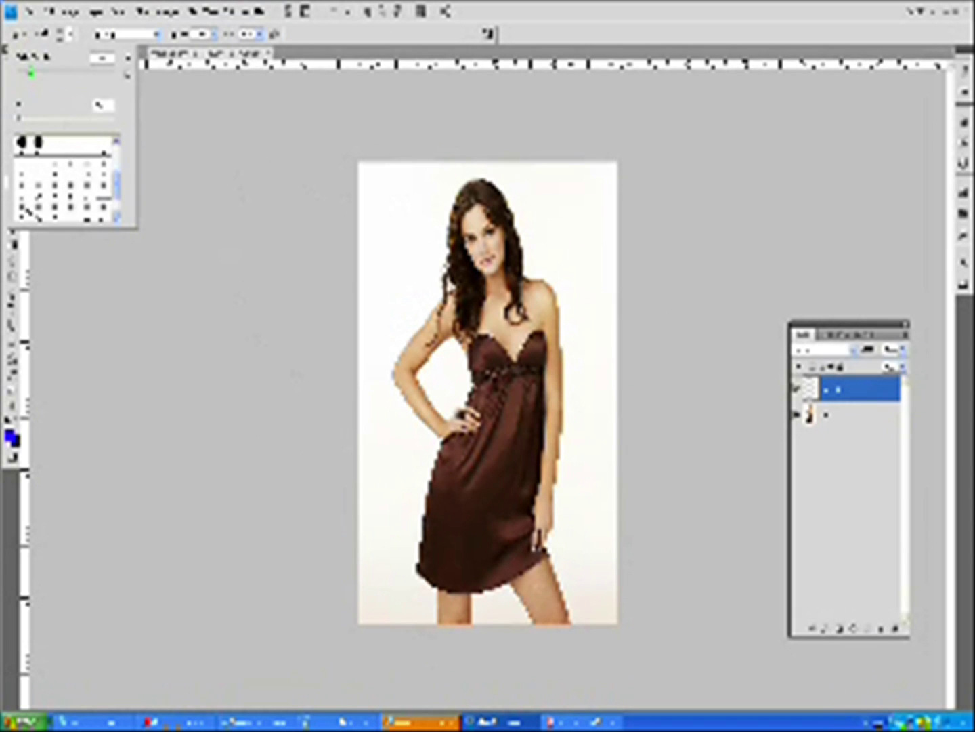
{"action": "left_click", "coordinate": [37, 206]}
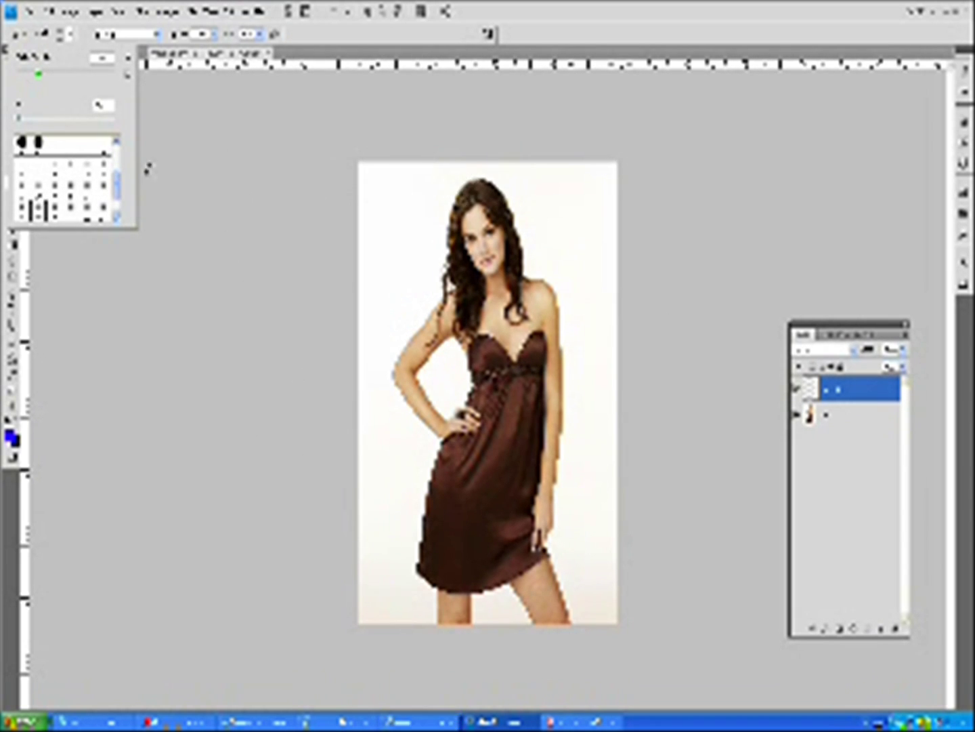
{"action": "left_click", "coordinate": [70, 174]}
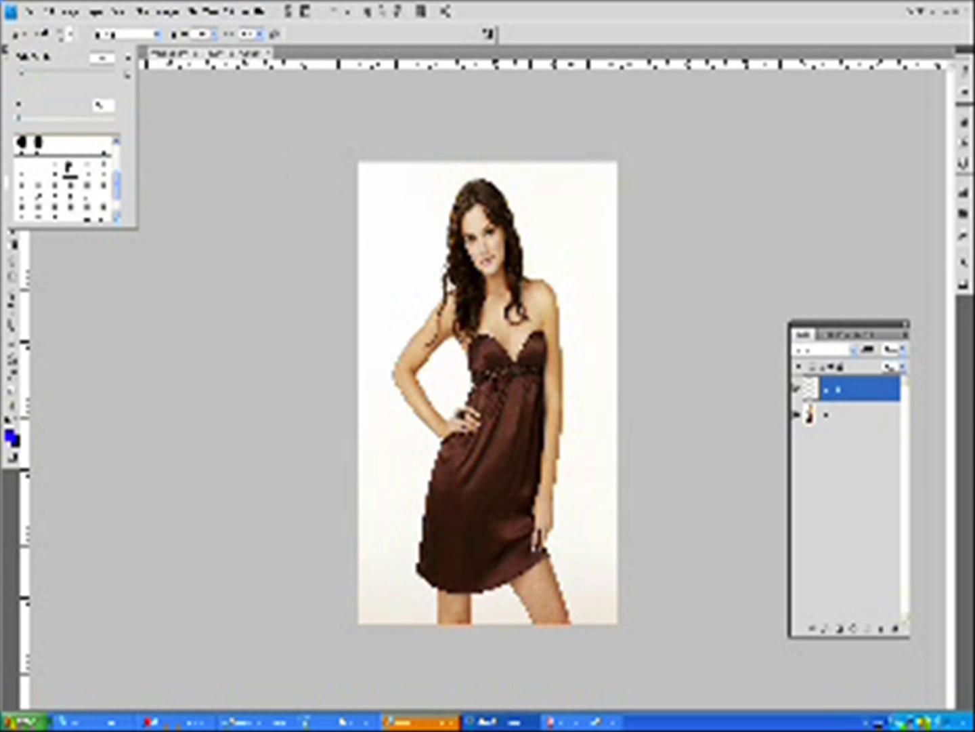
{"action": "left_click", "coordinate": [37, 188]}
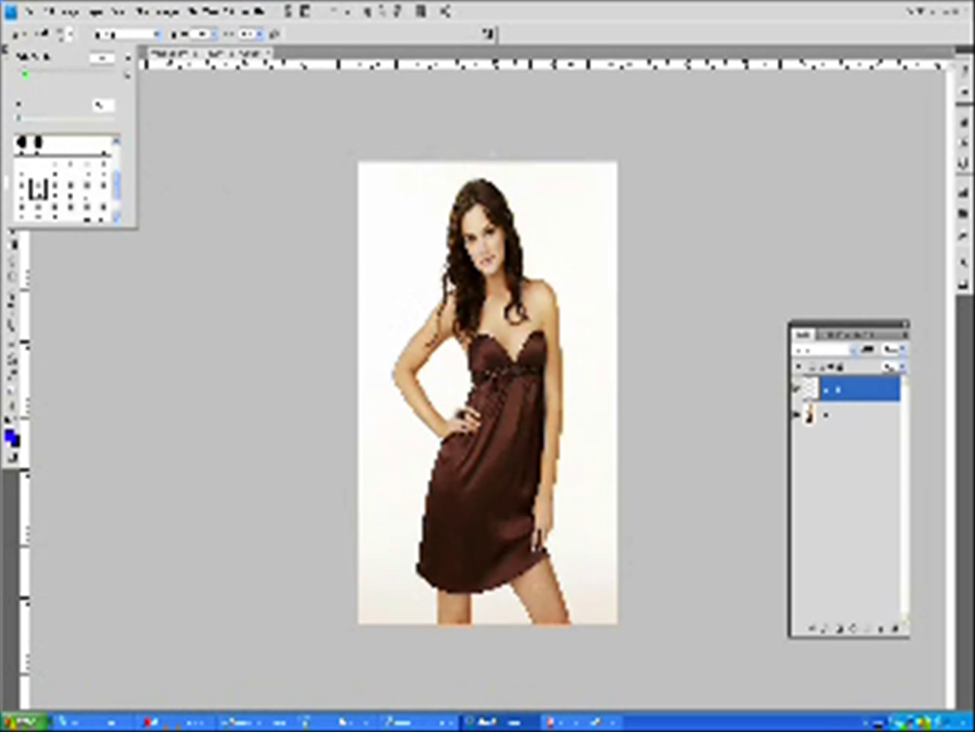
{"action": "left_click", "coordinate": [399, 179]}
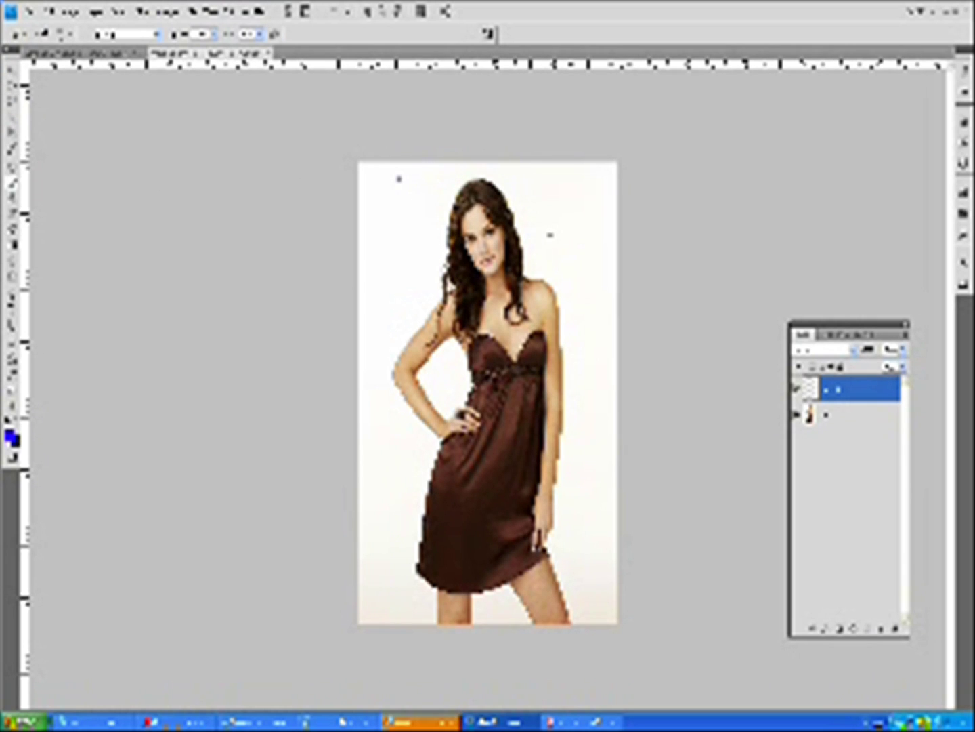
{"action": "left_click", "coordinate": [62, 34]}
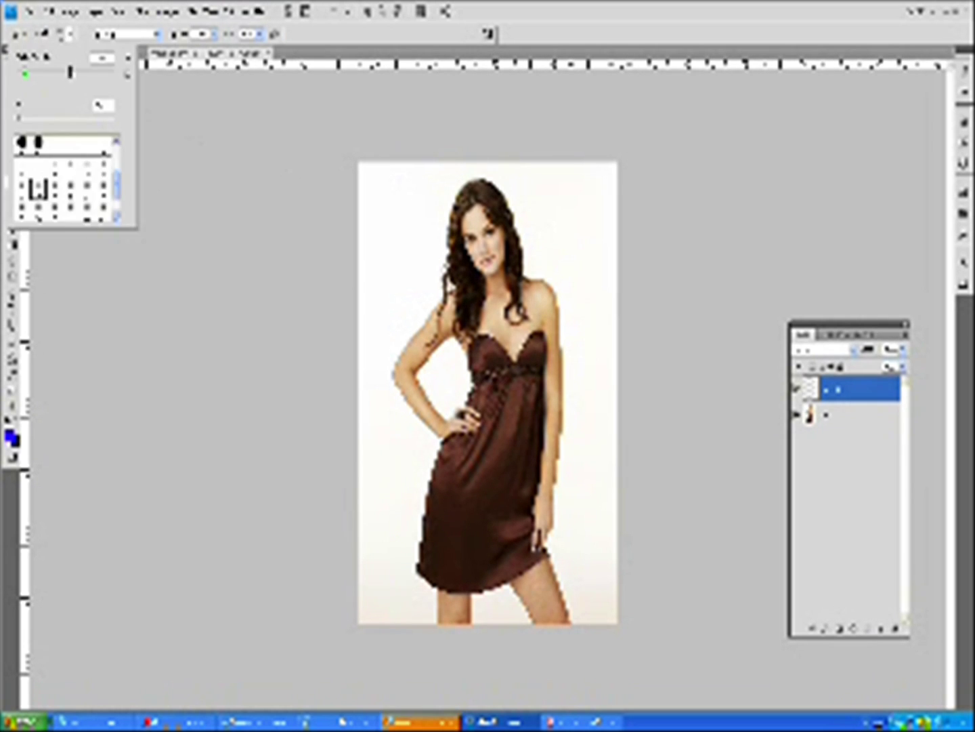
{"action": "scroll", "coordinate": [68, 163], "scroll_direction": "down", "scroll_amount": 5}
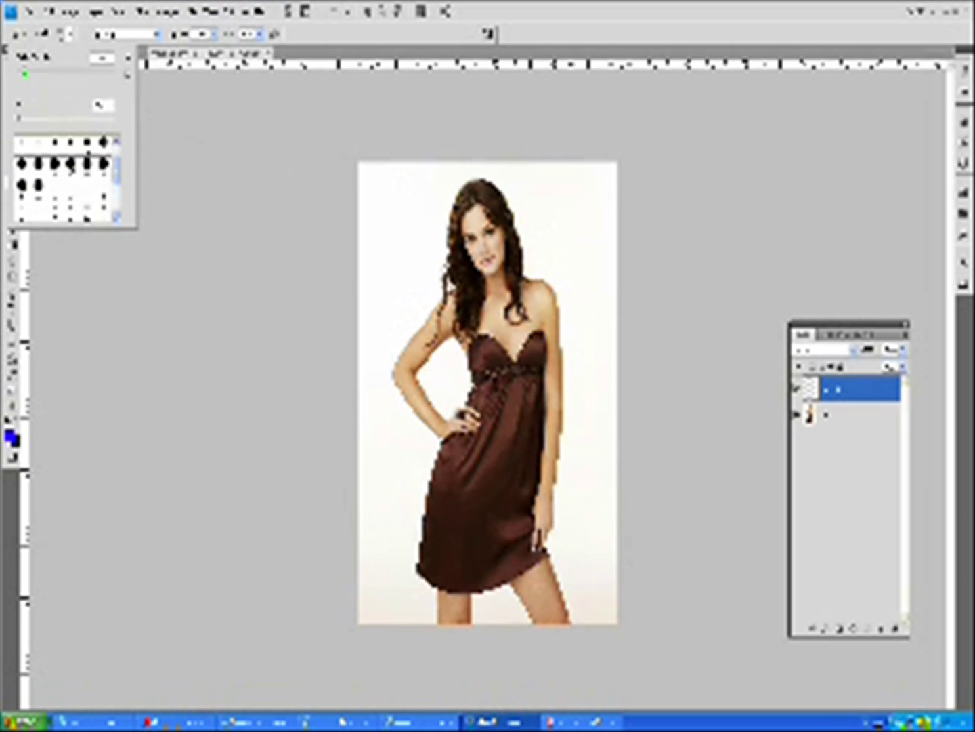
{"action": "scroll", "coordinate": [67, 161], "scroll_direction": "down", "scroll_amount": 3}
{"action": "scroll", "coordinate": [67, 162], "scroll_direction": "down", "scroll_amount": 2}
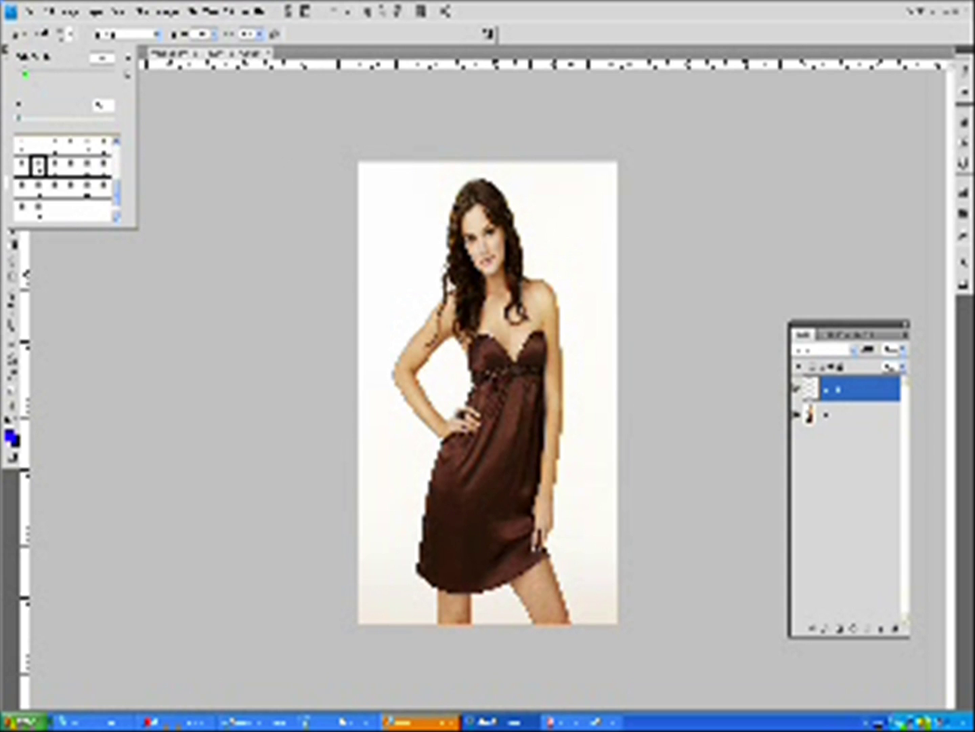
{"action": "left_click", "coordinate": [22, 271]}
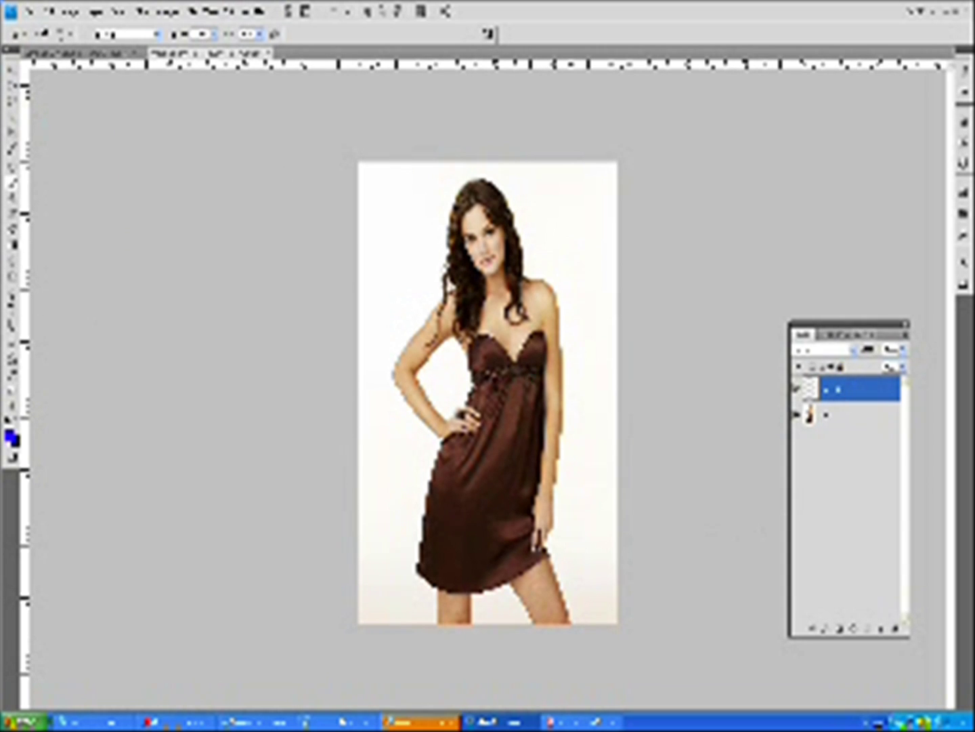
Step: Draw a curved zigzag path with the Pen tool, winding around the woman from below her legs to above her head
{"action": "left_click", "coordinate": [12, 301]}
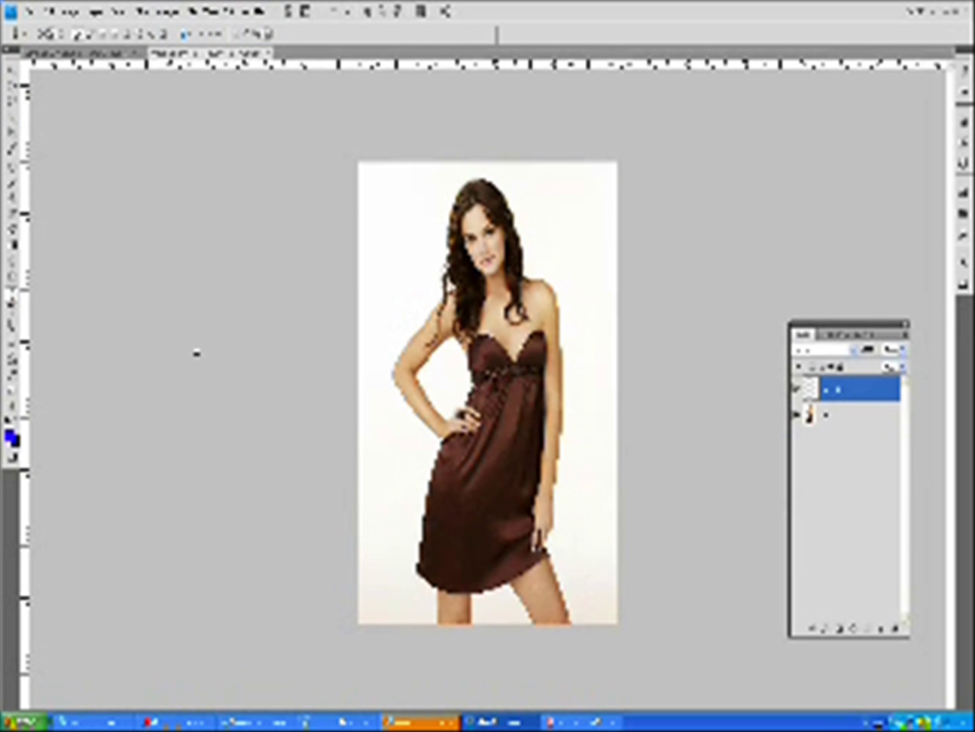
{"action": "left_click", "coordinate": [15, 296]}
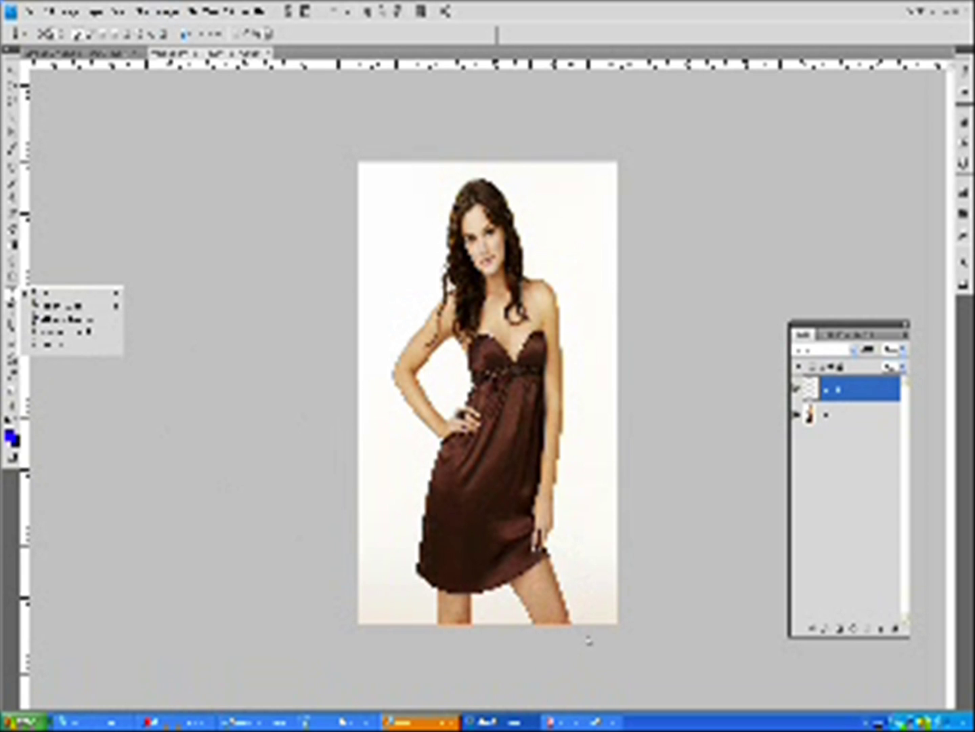
{"action": "left_click", "coordinate": [594, 633]}
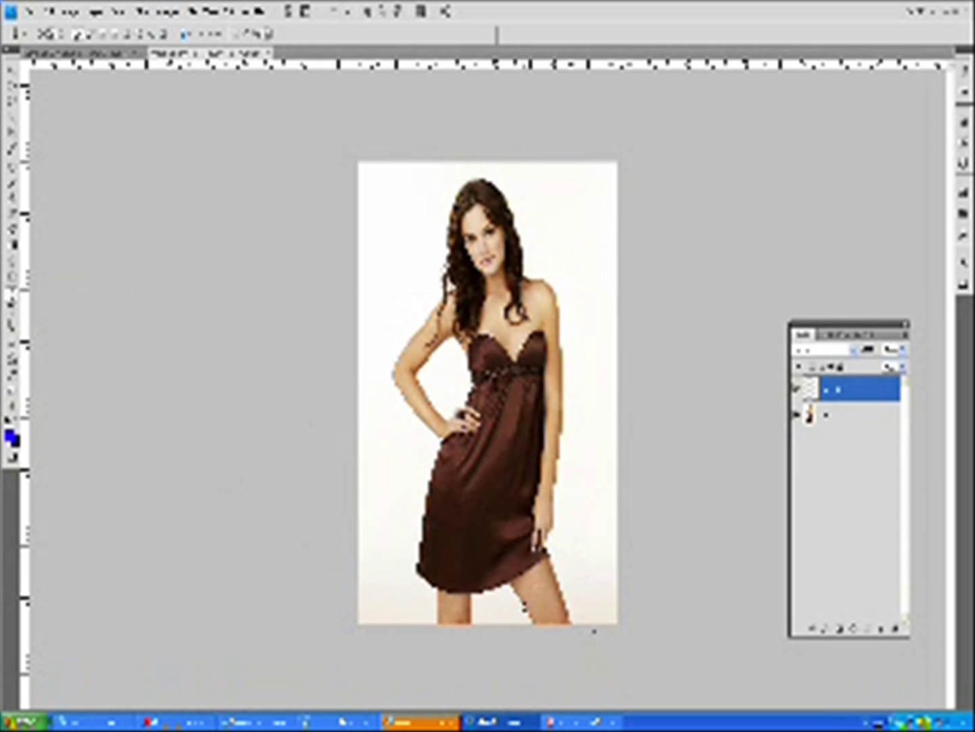
{"action": "left_click_drag", "start_coordinate": [406, 597], "coordinate": [454, 577]}
{"action": "left_click_drag", "start_coordinate": [566, 547], "coordinate": [524, 527]}
{"action": "left_click_drag", "start_coordinate": [405, 513], "coordinate": [493, 494]}
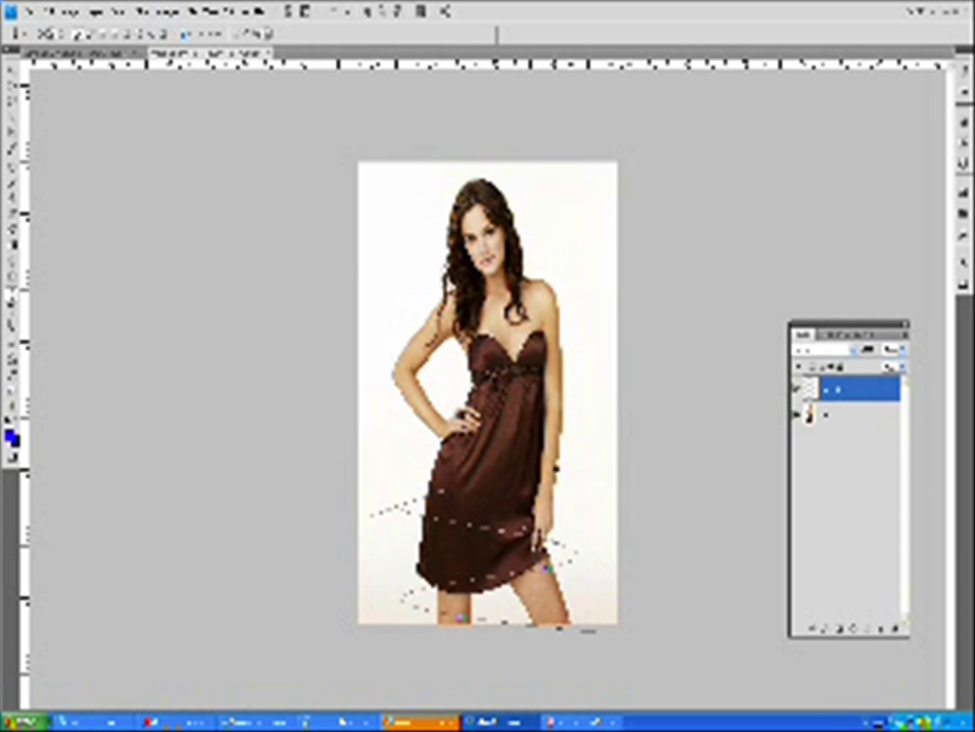
{"action": "left_click_drag", "start_coordinate": [562, 471], "coordinate": [499, 451]}
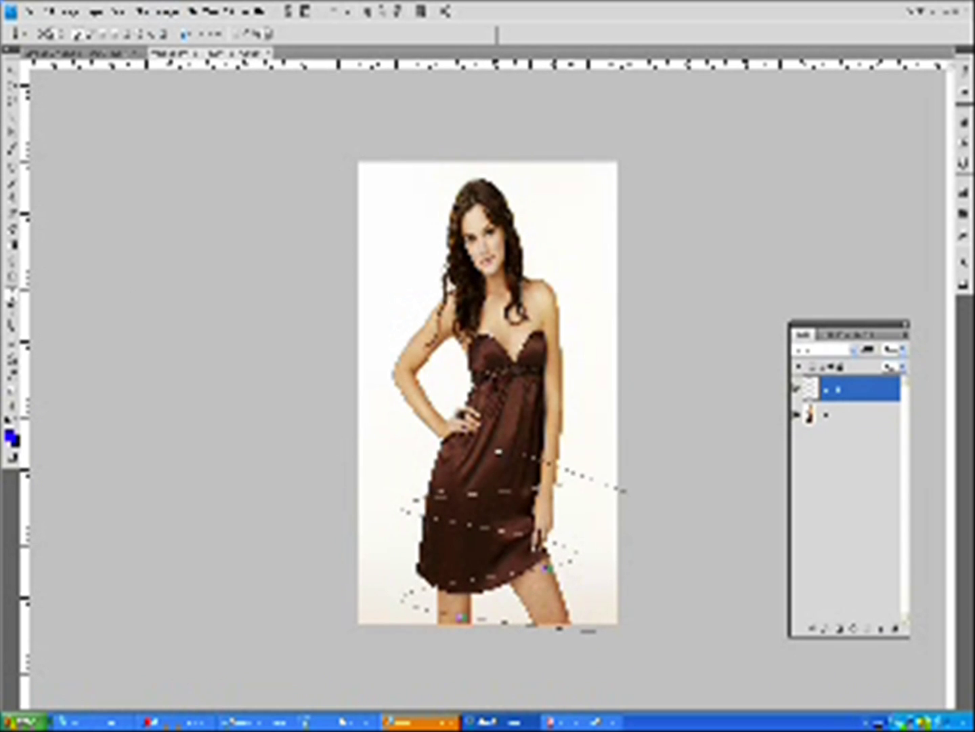
{"action": "left_click_drag", "start_coordinate": [408, 430], "coordinate": [435, 419]}
{"action": "left_click_drag", "start_coordinate": [564, 387], "coordinate": [511, 364]}
{"action": "left_click_drag", "start_coordinate": [395, 347], "coordinate": [445, 334]}
{"action": "left_click_drag", "start_coordinate": [567, 313], "coordinate": [538, 296]}
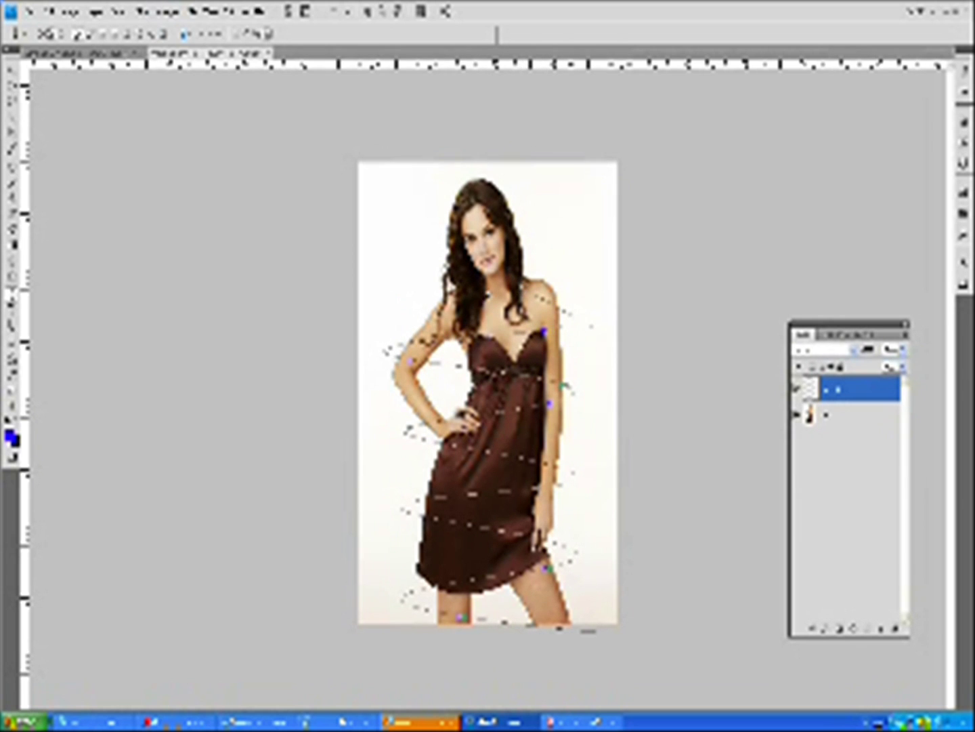
{"action": "left_click_drag", "start_coordinate": [426, 268], "coordinate": [467, 258]}
{"action": "left_click_drag", "start_coordinate": [534, 230], "coordinate": [499, 215]}
{"action": "mouse_move", "coordinate": [433, 193]}
{"action": "left_mouse_down"}
{"action": "mouse_move", "coordinate": [442, 189]}
{"action": "mouse_move", "coordinate": [423, 197]}
{"action": "left_mouse_up"}
{"action": "left_click", "coordinate": [519, 141]}
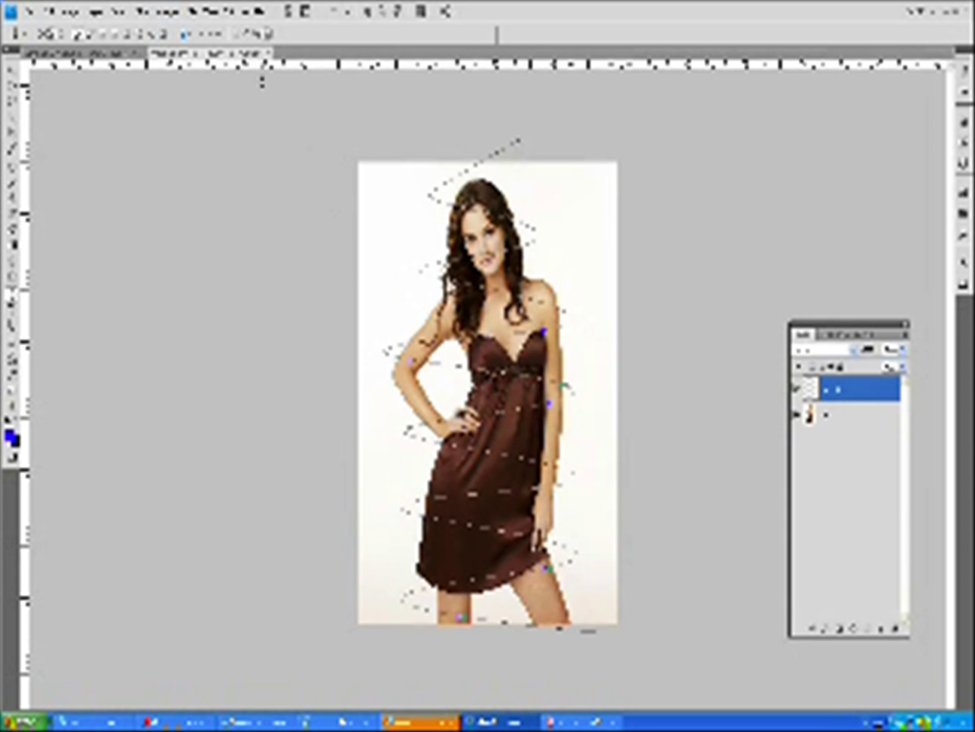
Step: Stroke the winding path with the Brush in the blue foreground color
{"action": "right_click", "coordinate": [468, 260]}
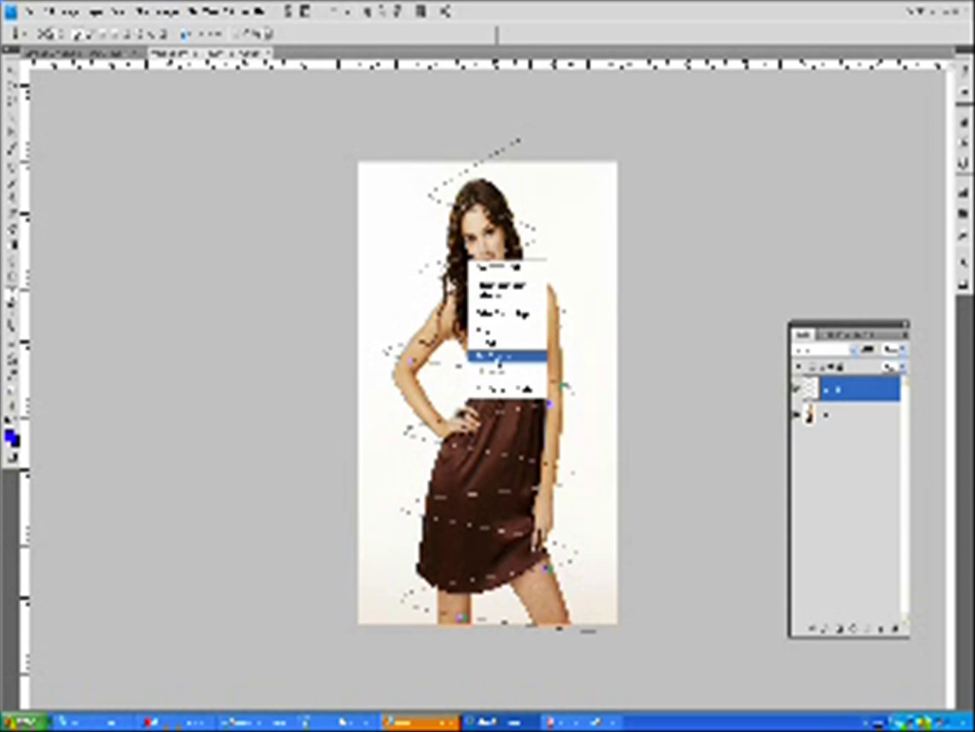
{"action": "left_click", "coordinate": [502, 356]}
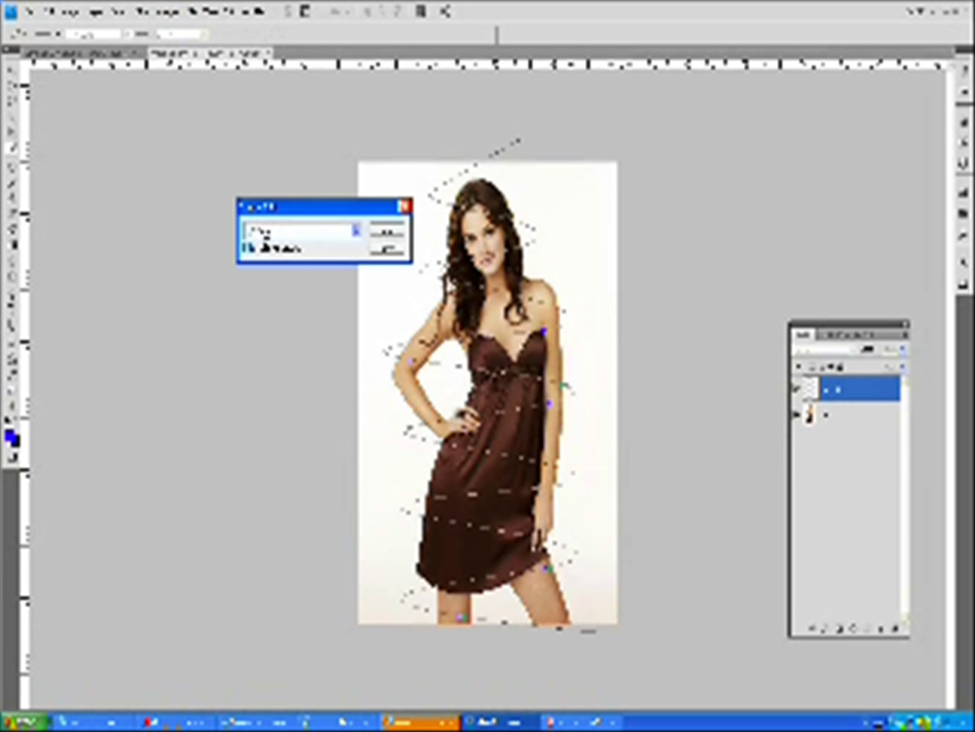
{"action": "left_click", "coordinate": [357, 231]}
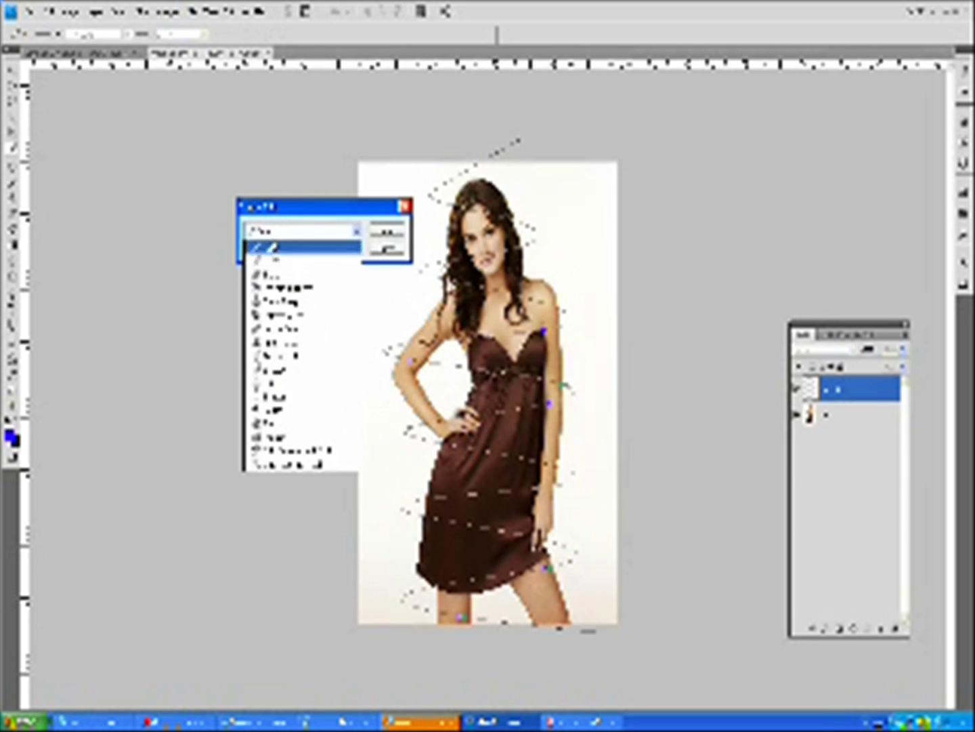
{"action": "left_click", "coordinate": [284, 261]}
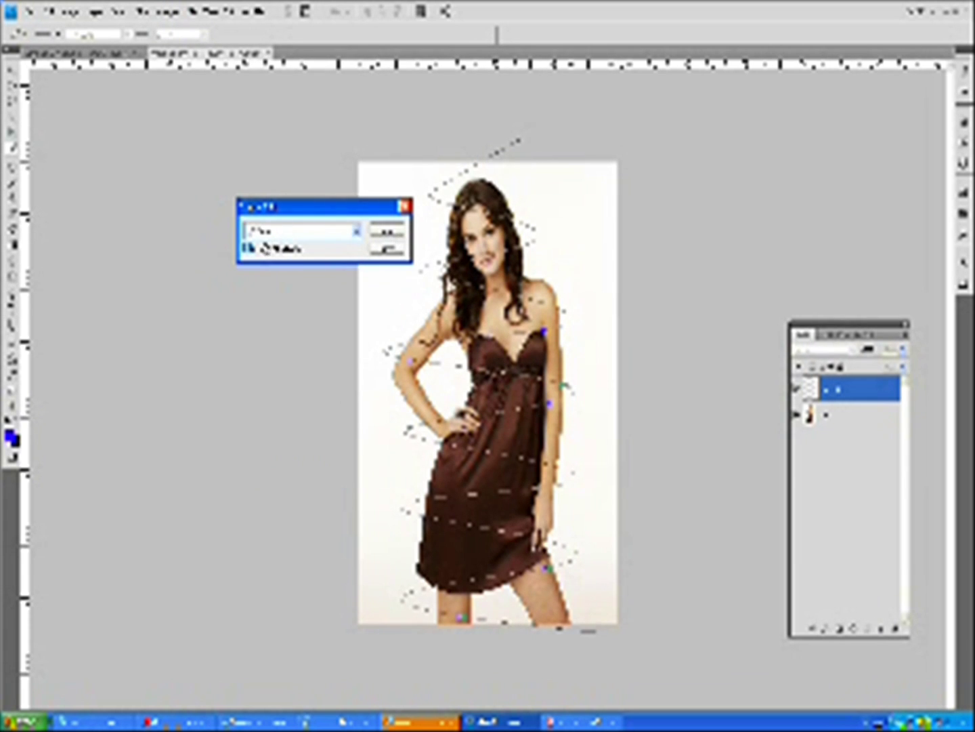
{"action": "left_click", "coordinate": [388, 234]}
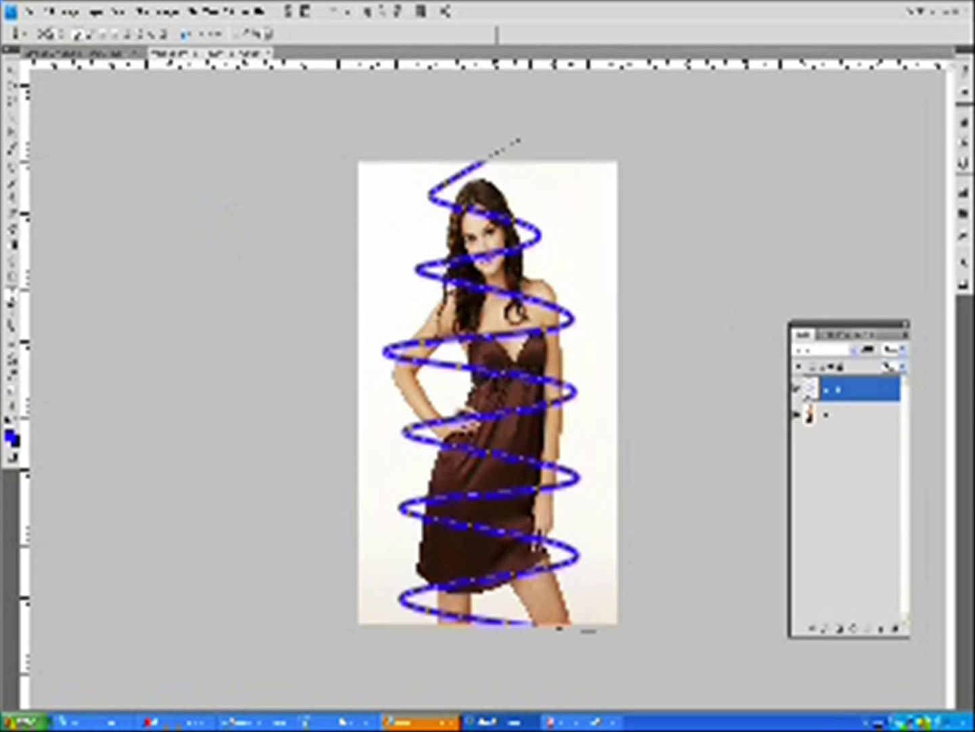
Step: Lower the opacity of the blue line's layer and delete the work path
{"action": "left_click", "coordinate": [899, 351]}
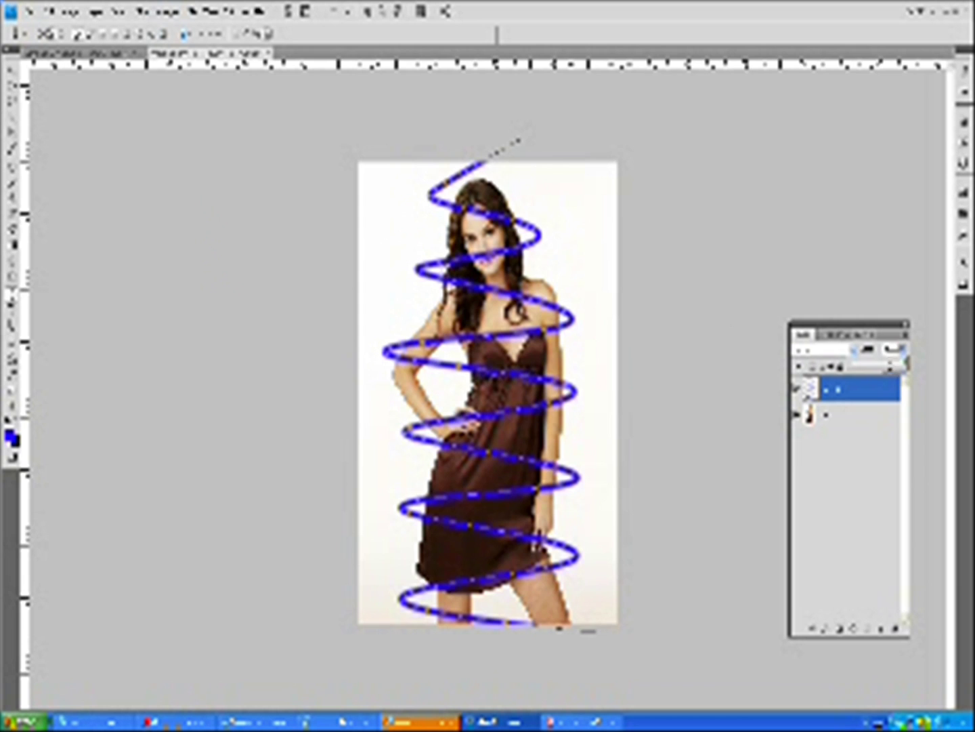
{"action": "left_click_drag", "start_coordinate": [878, 371], "coordinate": [890, 369]}
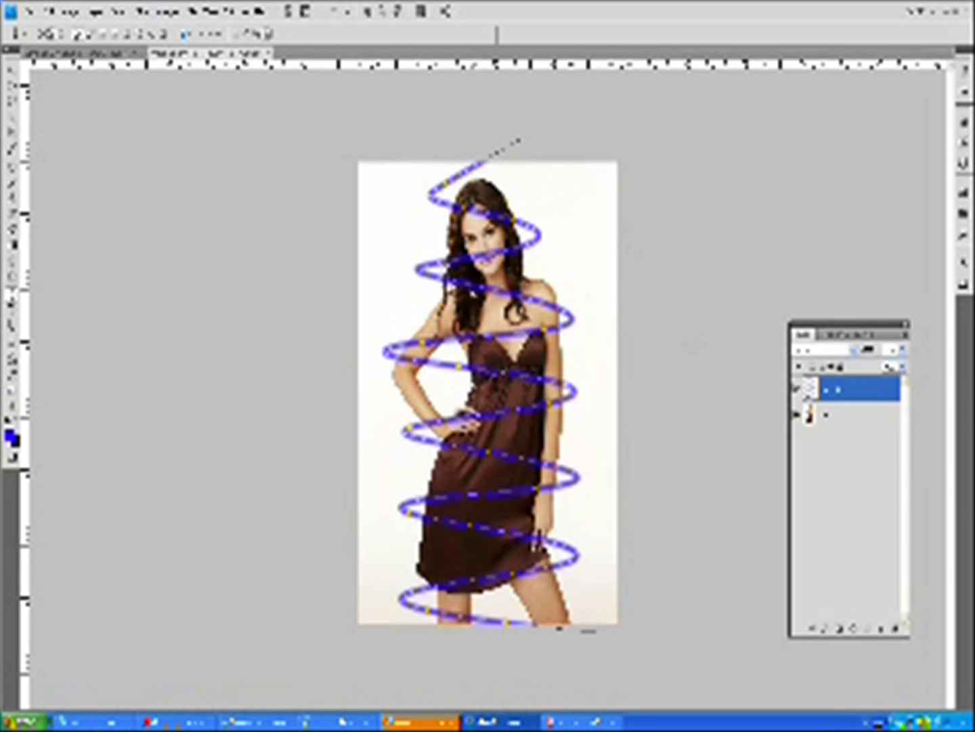
{"action": "right_click", "coordinate": [537, 314]}
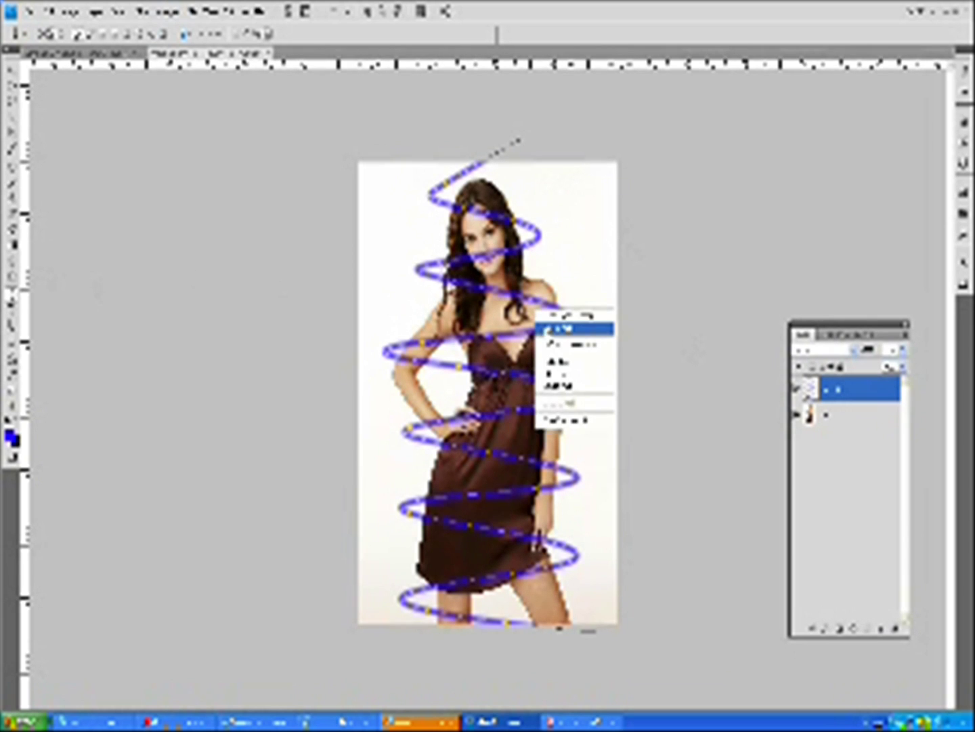
{"action": "left_click", "coordinate": [550, 329]}
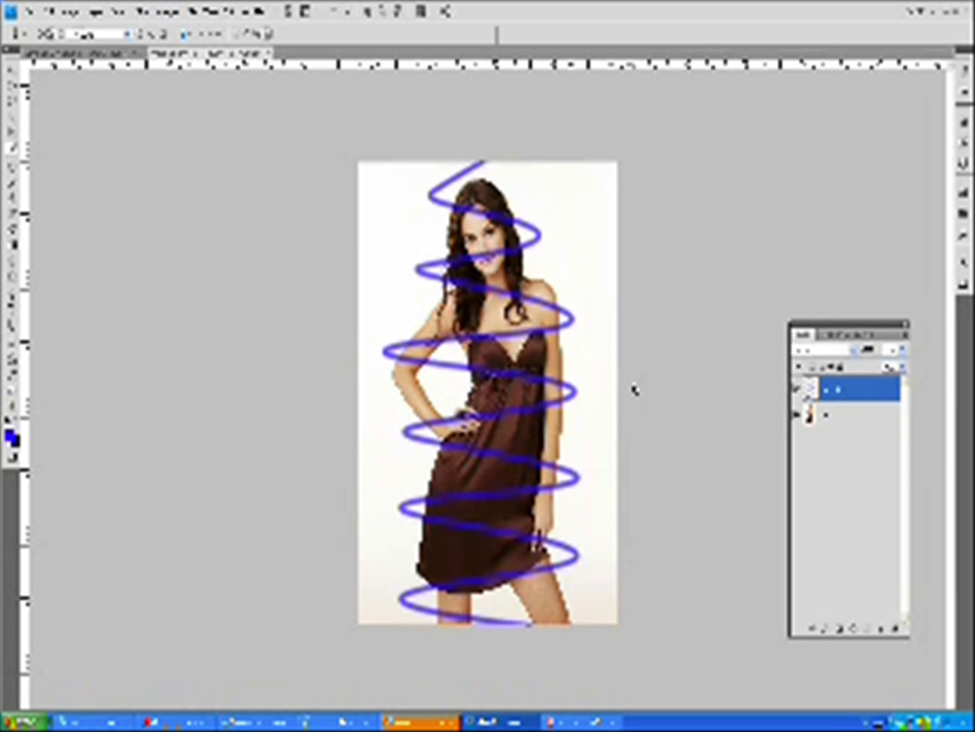
Step: Colorize the winding line green with Hue/Saturation, raising its saturation and slightly darkening it
{"action": "key", "text": "ctrl+u"}
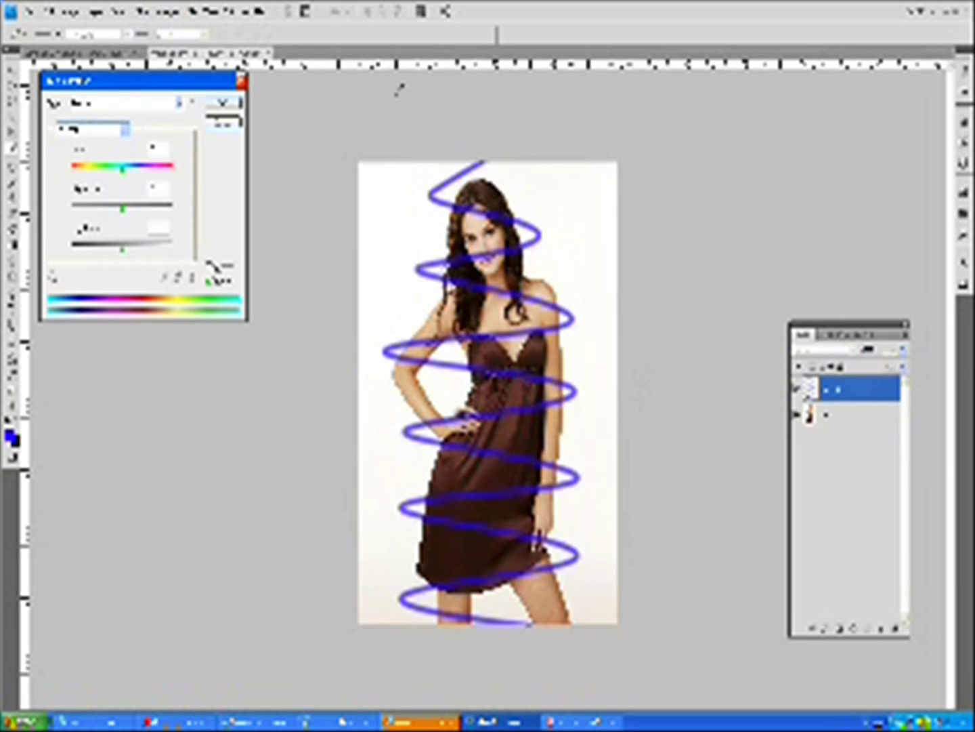
{"action": "left_click_drag", "start_coordinate": [91, 82], "coordinate": [164, 133]}
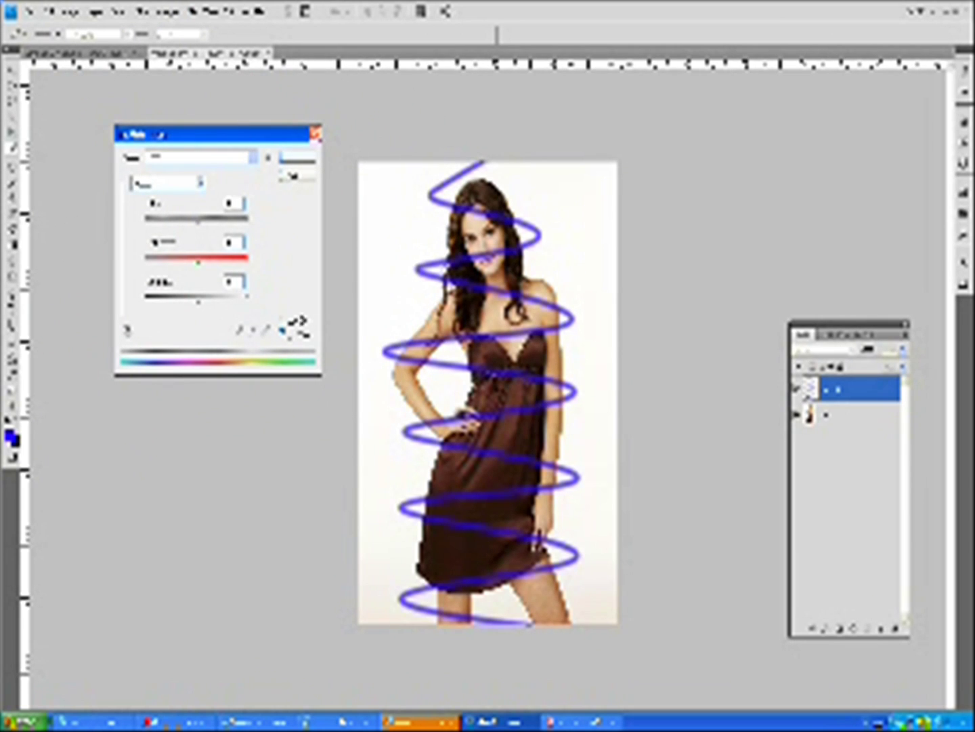
{"action": "left_click", "coordinate": [284, 322]}
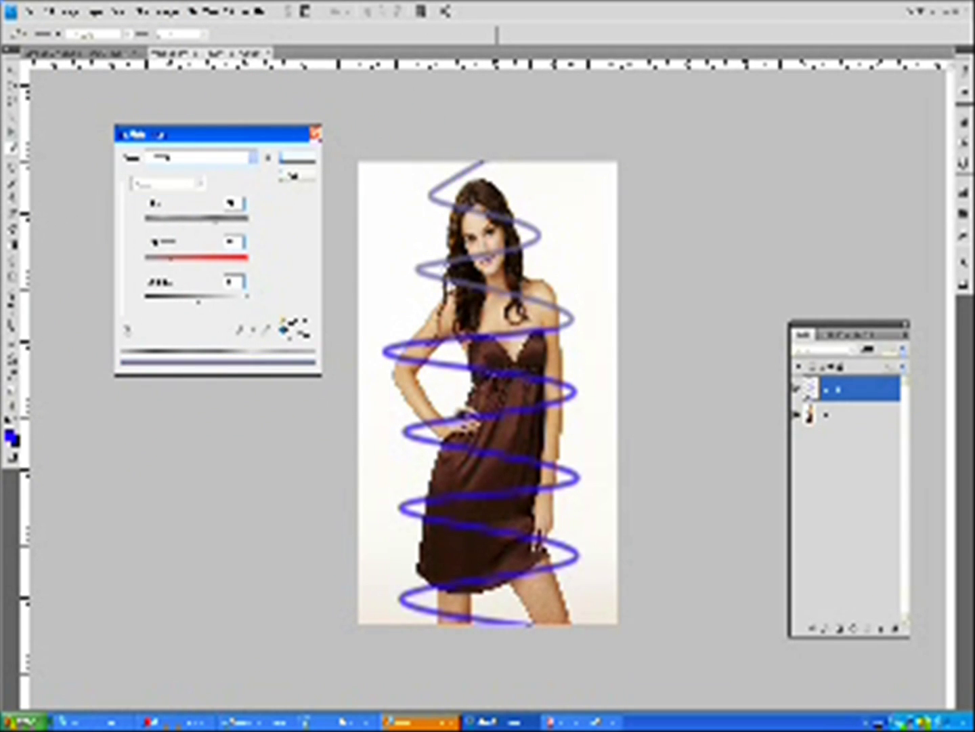
{"action": "left_click_drag", "start_coordinate": [172, 261], "coordinate": [221, 273]}
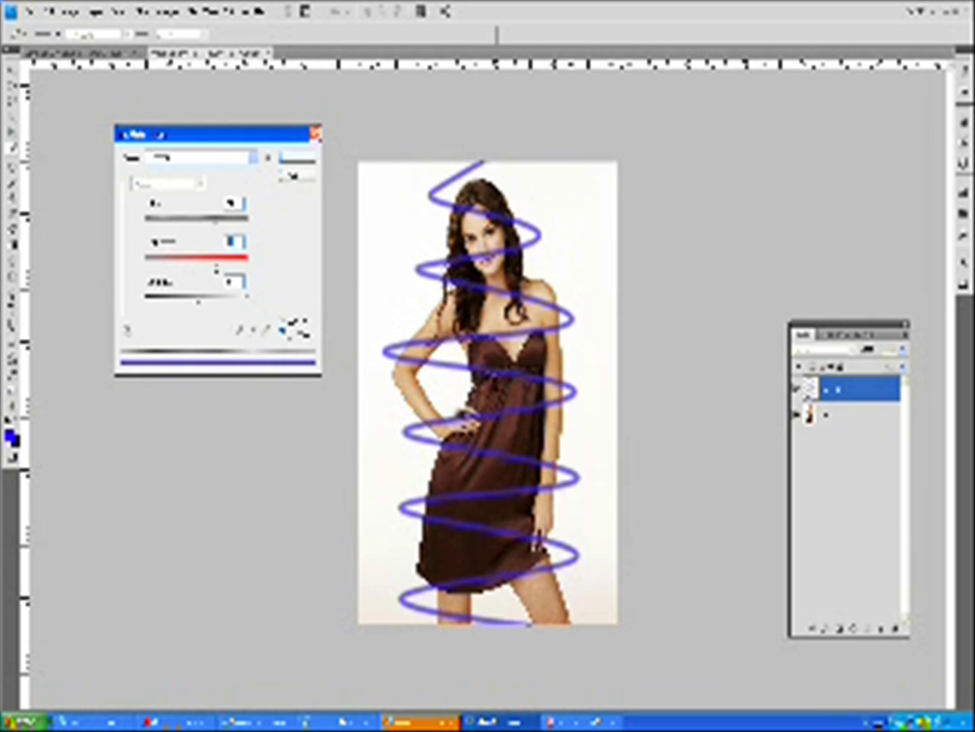
{"action": "left_click_drag", "start_coordinate": [204, 231], "coordinate": [135, 232]}
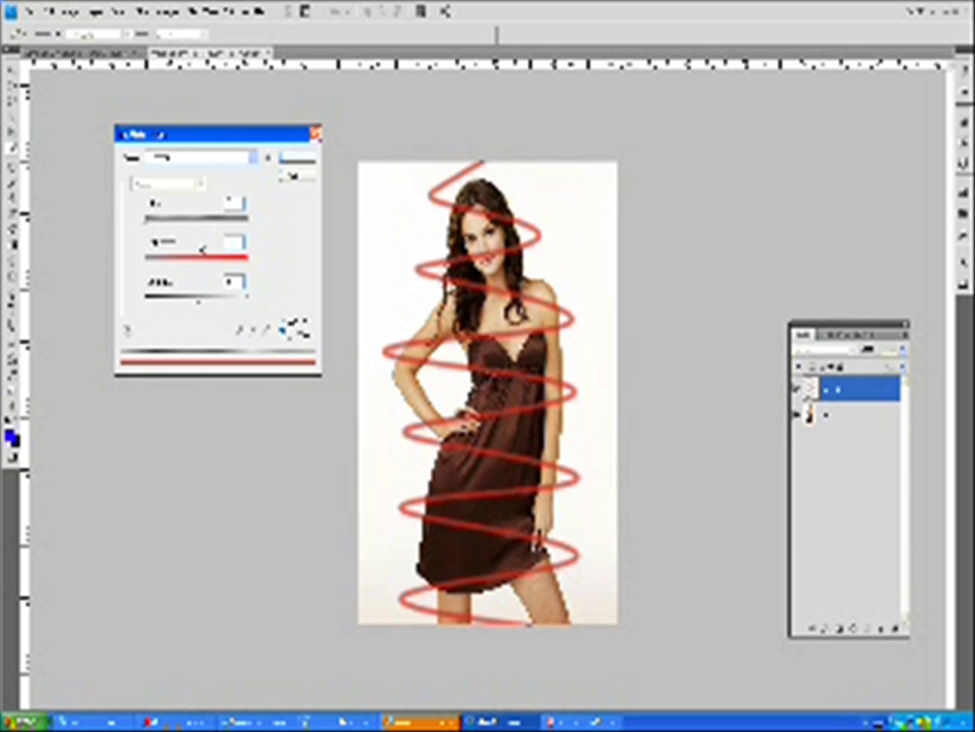
{"action": "left_click", "coordinate": [155, 230]}
{"action": "left_click_drag", "start_coordinate": [155, 230], "coordinate": [238, 264]}
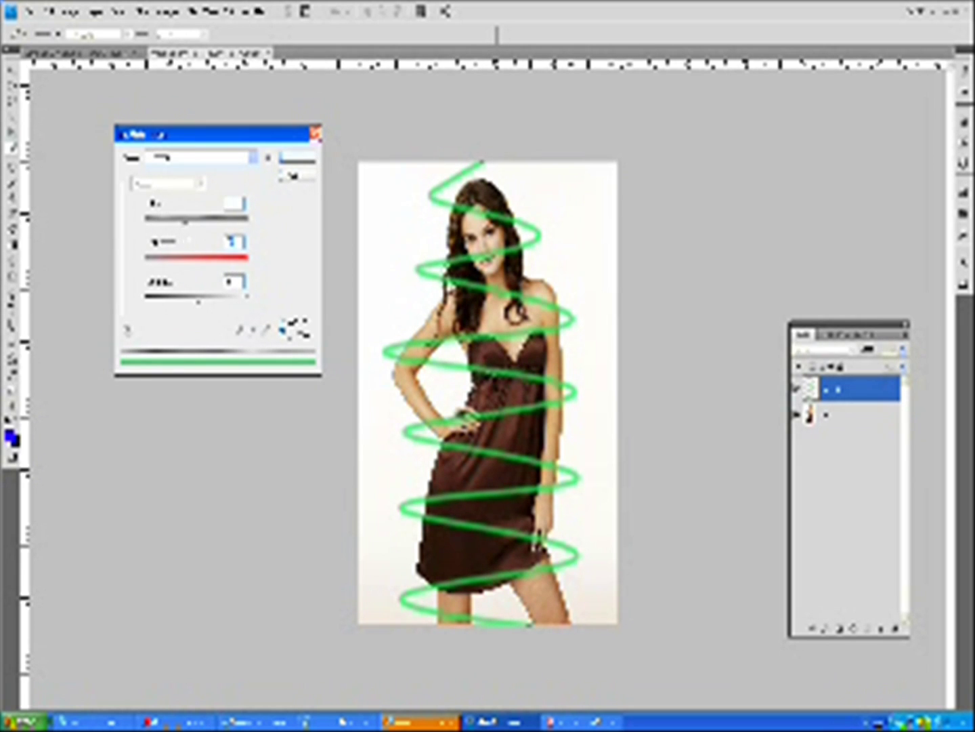
{"action": "left_click", "coordinate": [185, 307]}
{"action": "left_click", "coordinate": [297, 176]}
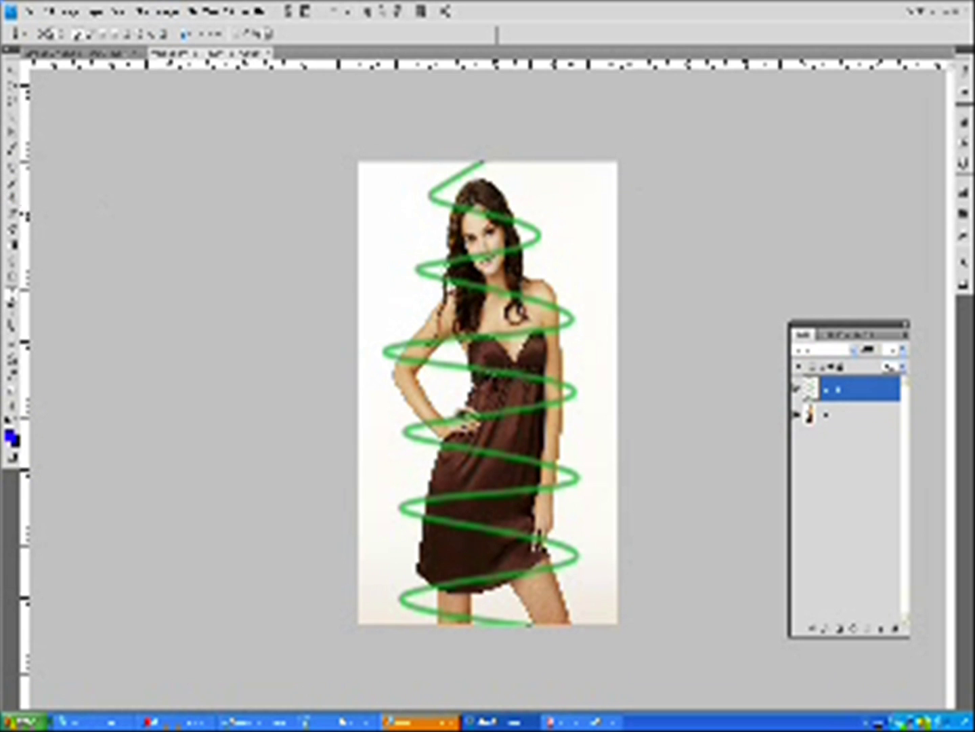
Step: Erase the part of the green line above the woman's head and the stretch crossing her lower face with the Eraser tool
{"action": "left_click", "coordinate": [13, 231]}
{"action": "left_click", "coordinate": [12, 231]}
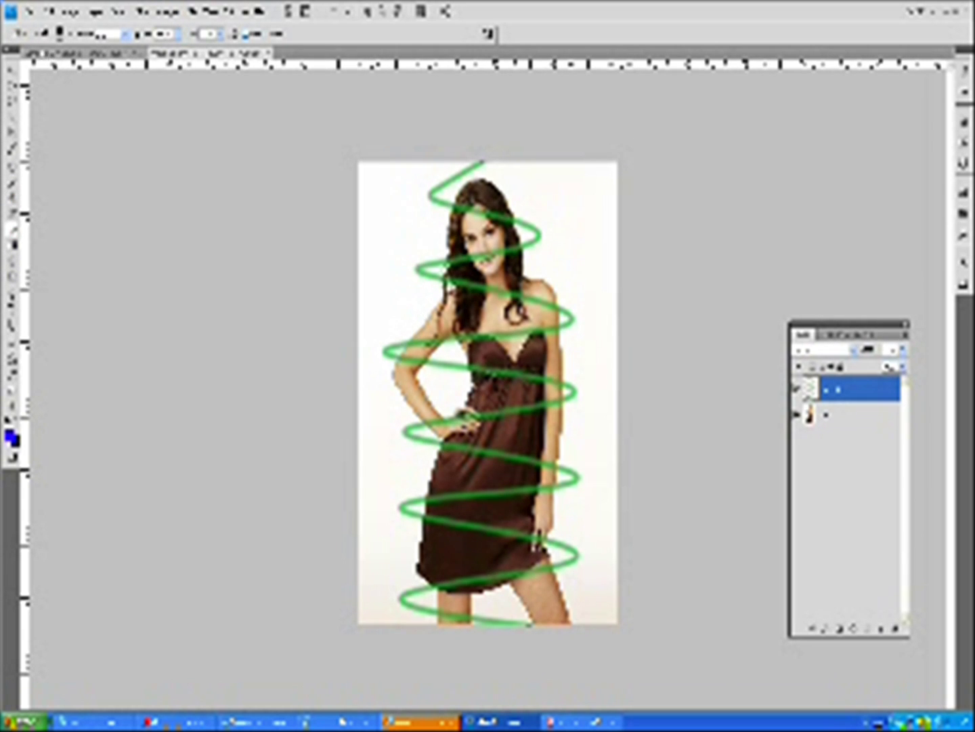
{"action": "right_click", "coordinate": [15, 234]}
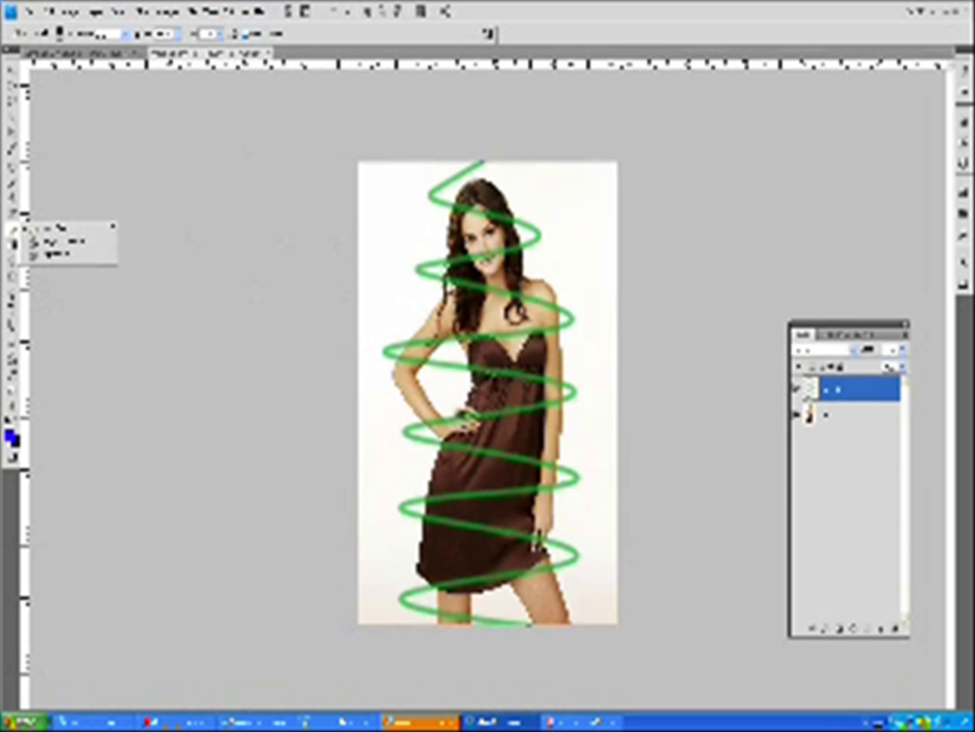
{"action": "left_click", "coordinate": [446, 197]}
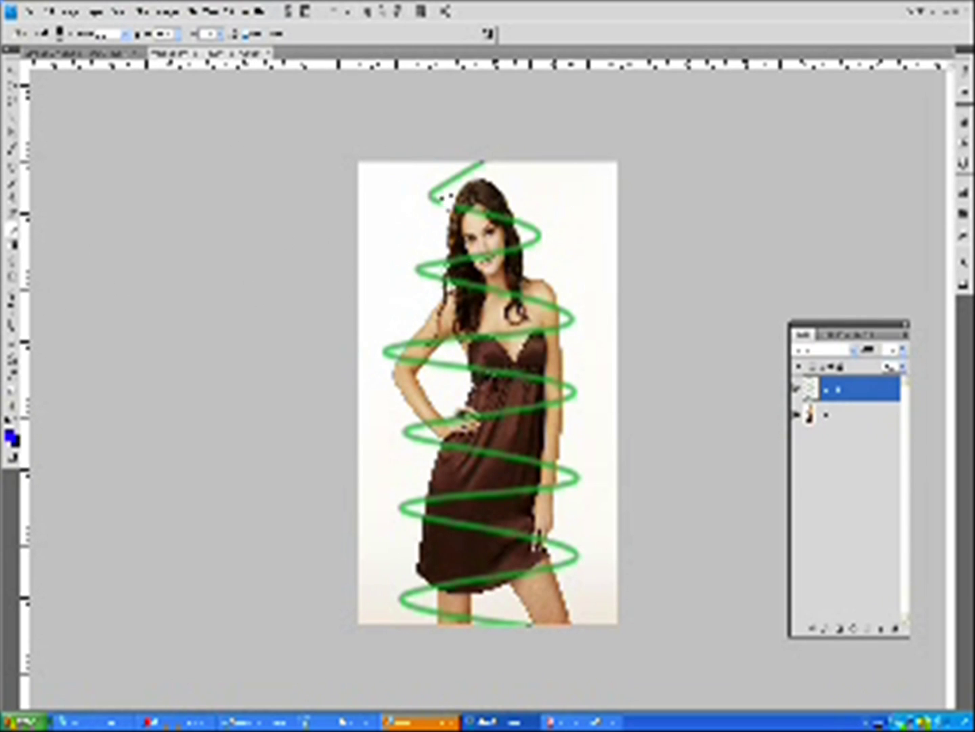
{"action": "mouse_move", "coordinate": [445, 197]}
{"action": "left_mouse_down"}
{"action": "mouse_move", "coordinate": [433, 202]}
{"action": "mouse_move", "coordinate": [483, 157]}
{"action": "mouse_move", "coordinate": [477, 166]}
{"action": "left_mouse_up"}
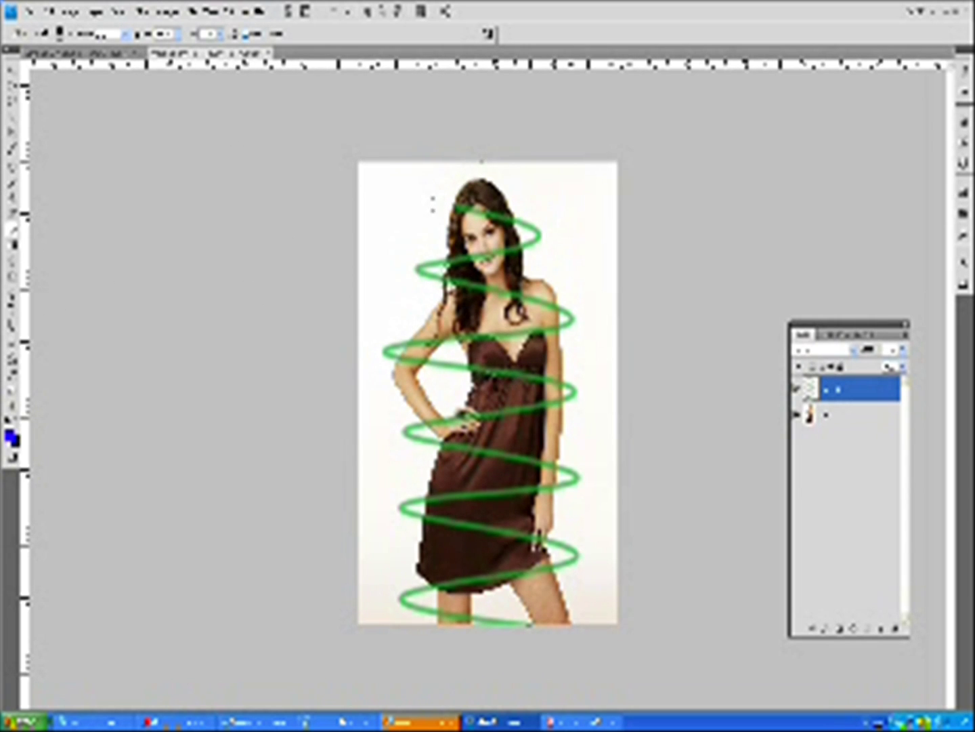
{"action": "left_click_drag", "start_coordinate": [513, 252], "coordinate": [456, 261]}
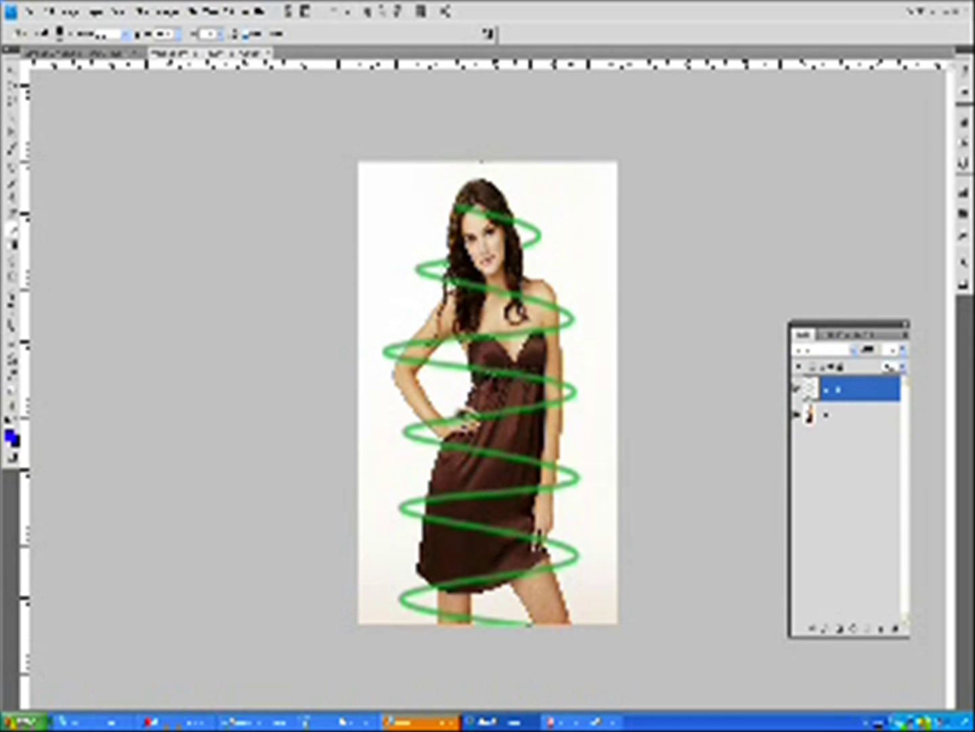
Step: Erase every second crossing of the green line over the chest, waist and dress so it seems to pass behind the body
{"action": "mouse_move", "coordinate": [551, 330]}
{"action": "left_mouse_down"}
{"action": "mouse_move", "coordinate": [519, 334]}
{"action": "mouse_move", "coordinate": [482, 328]}
{"action": "mouse_move", "coordinate": [423, 341]}
{"action": "left_mouse_up"}
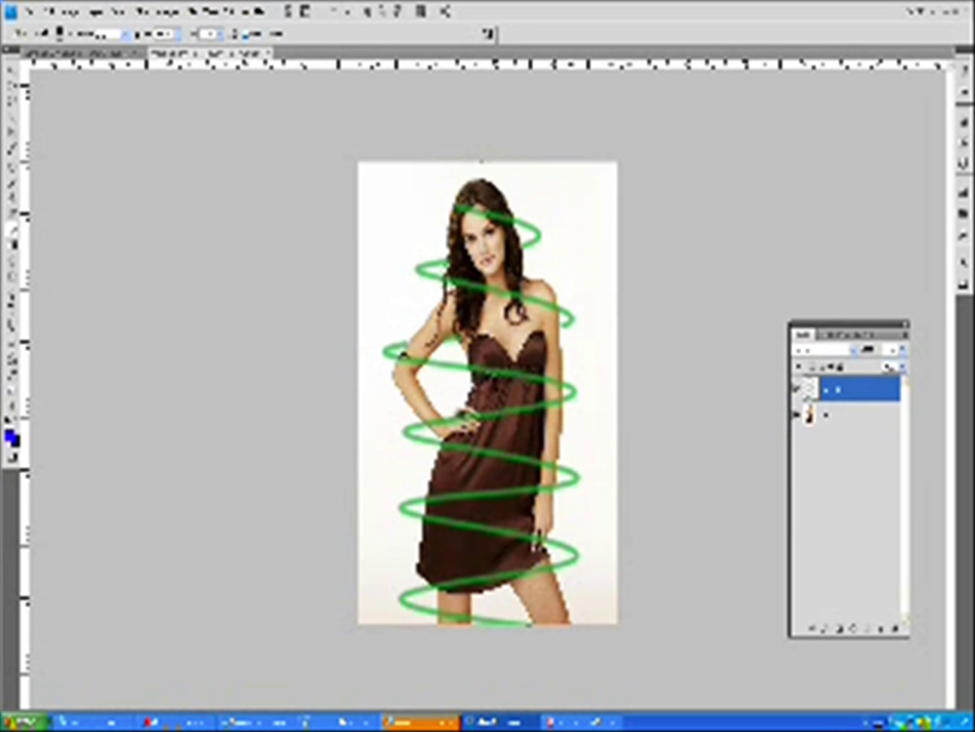
{"action": "mouse_move", "coordinate": [407, 368]}
{"action": "left_mouse_down"}
{"action": "mouse_move", "coordinate": [415, 354]}
{"action": "mouse_move", "coordinate": [410, 366]}
{"action": "left_mouse_up"}
{"action": "left_click_drag", "start_coordinate": [482, 372], "coordinate": [546, 378]}
{"action": "left_click_drag", "start_coordinate": [458, 421], "coordinate": [436, 418]}
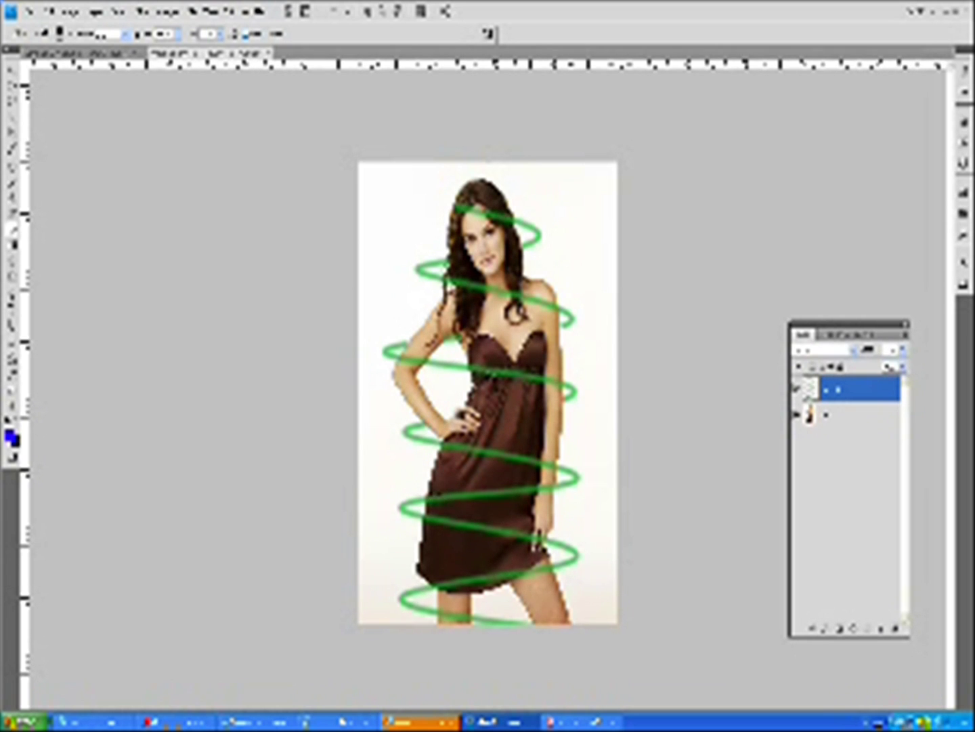
{"action": "left_click_drag", "start_coordinate": [447, 497], "coordinate": [542, 487]}
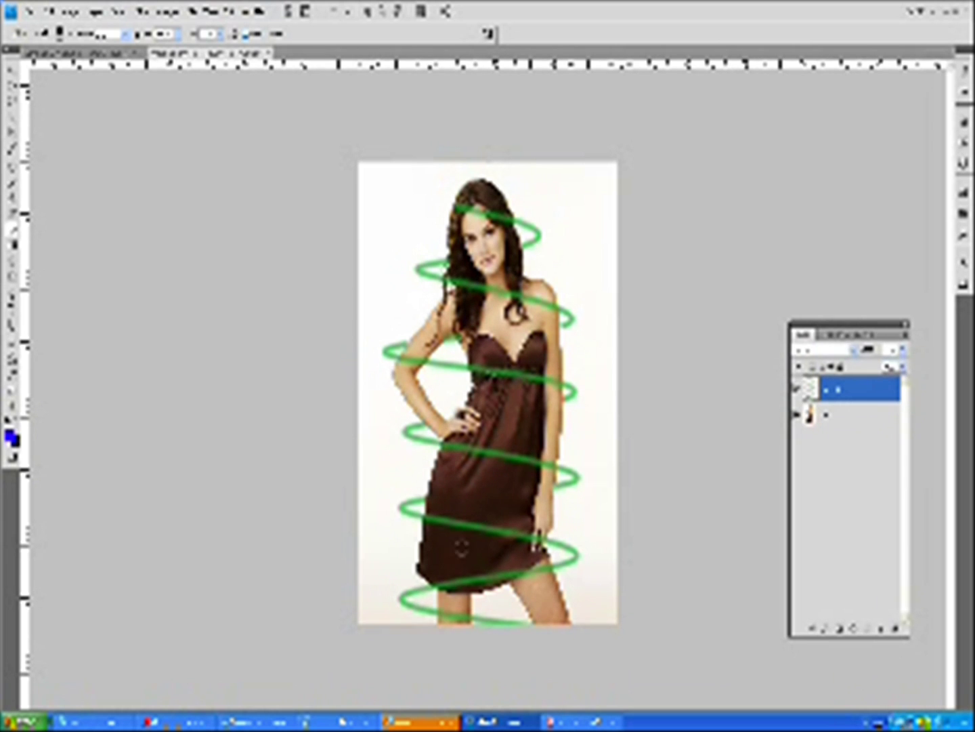
{"action": "left_click_drag", "start_coordinate": [542, 568], "coordinate": [441, 583]}
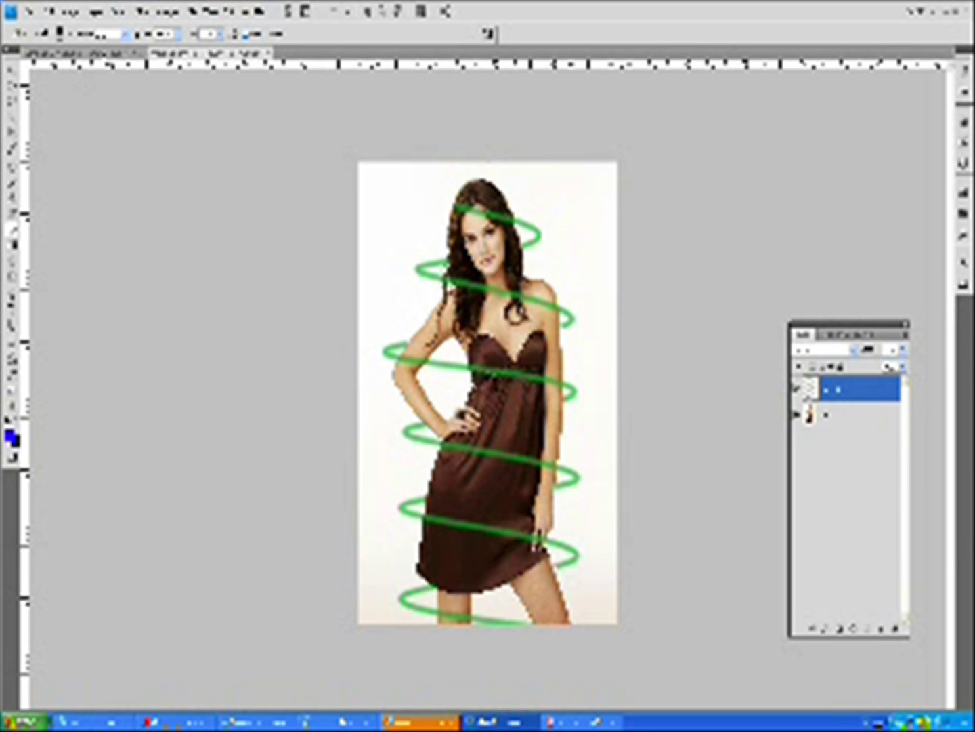
Step: Slightly distort the bends of the green line in the Liquify filter with a large brush and apply it
{"action": "left_click", "coordinate": [139, 12]}
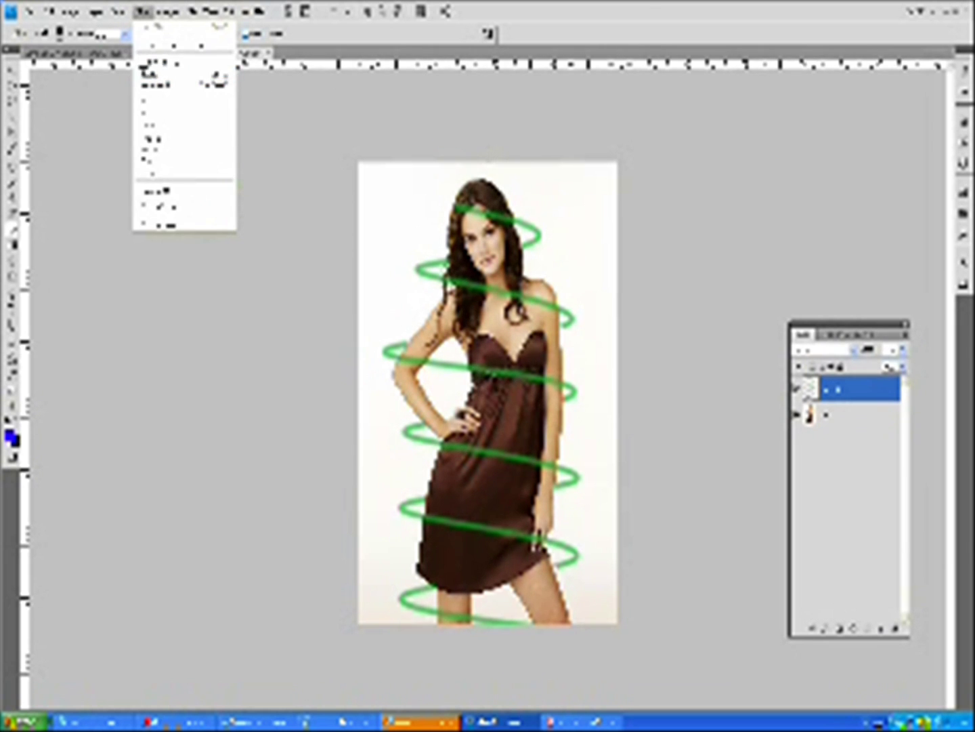
{"action": "left_click", "coordinate": [143, 73]}
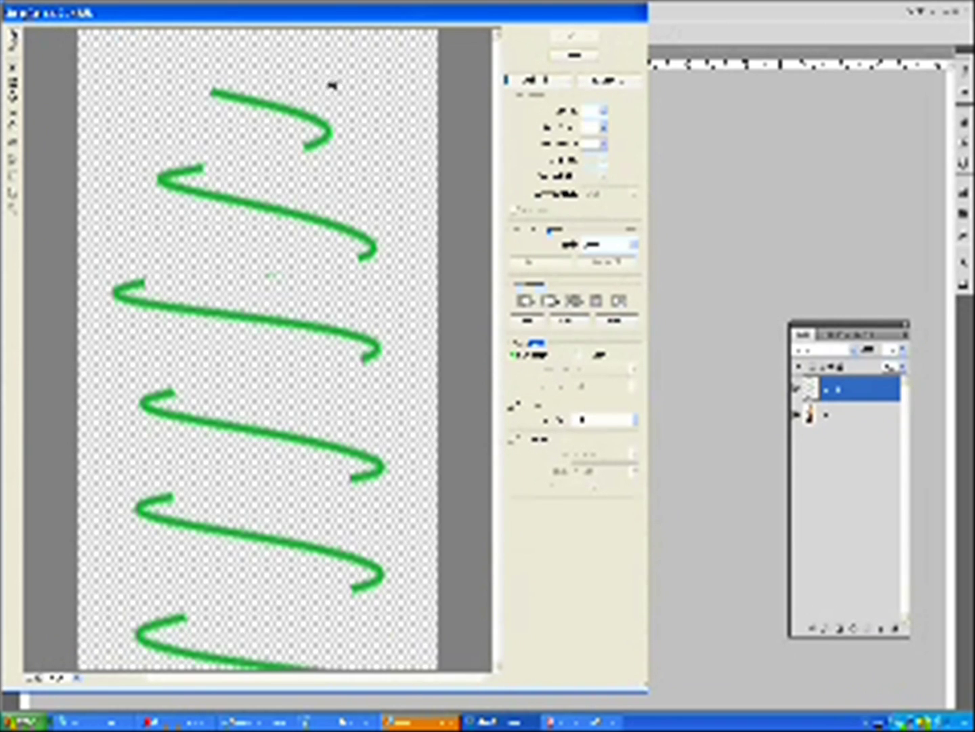
{"action": "left_click", "coordinate": [12, 81]}
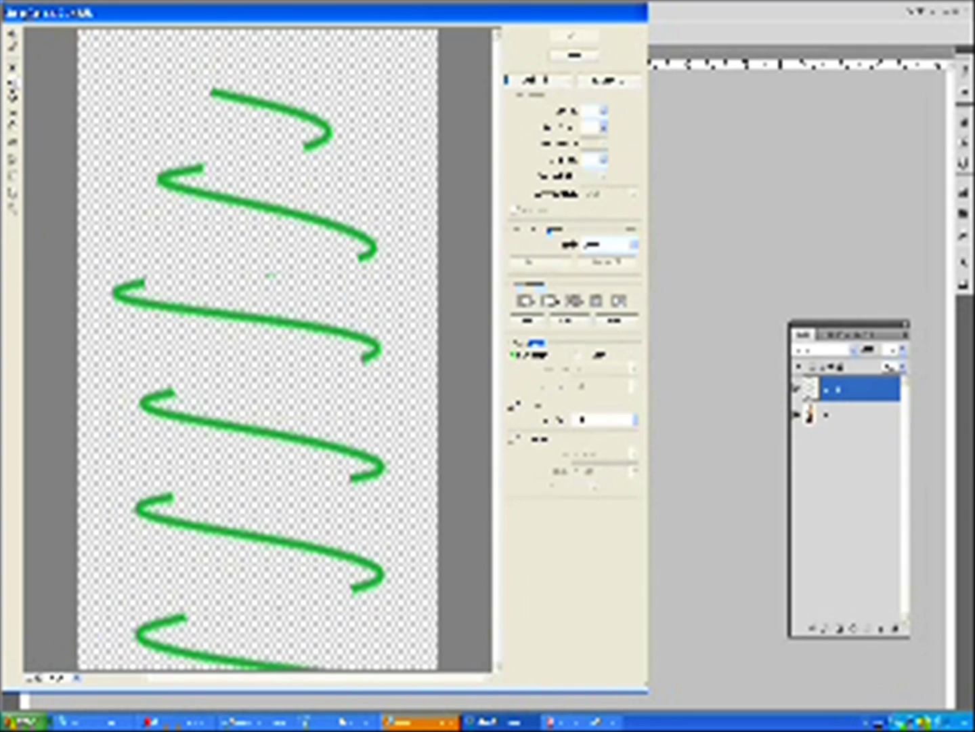
{"action": "left_click", "coordinate": [604, 111]}
{"action": "left_click", "coordinate": [570, 128]}
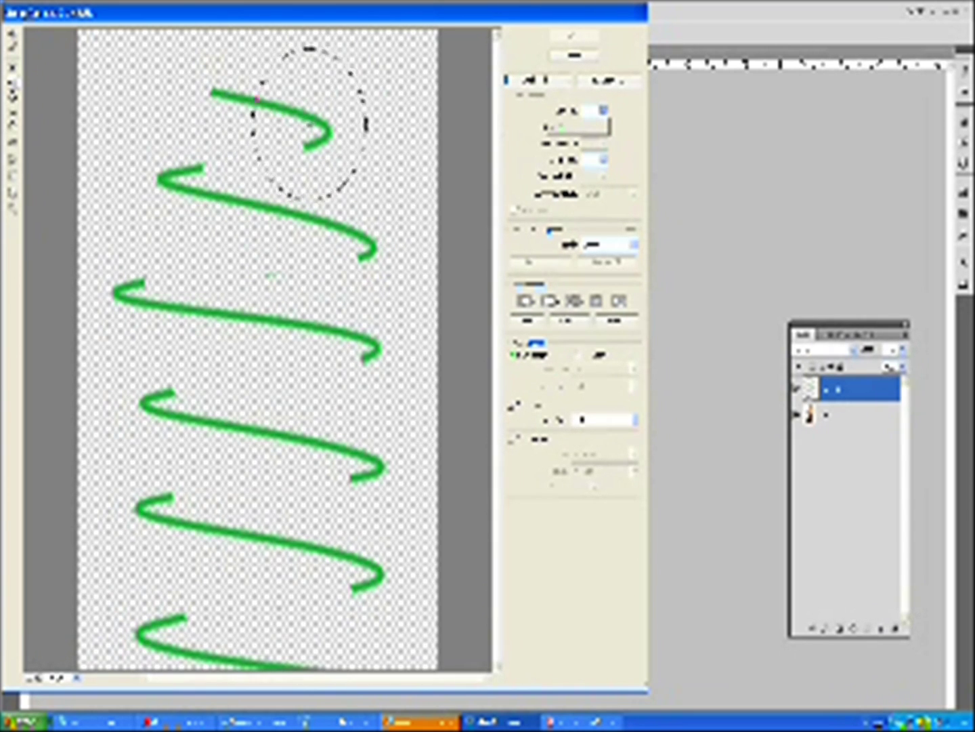
{"action": "left_click", "coordinate": [316, 132]}
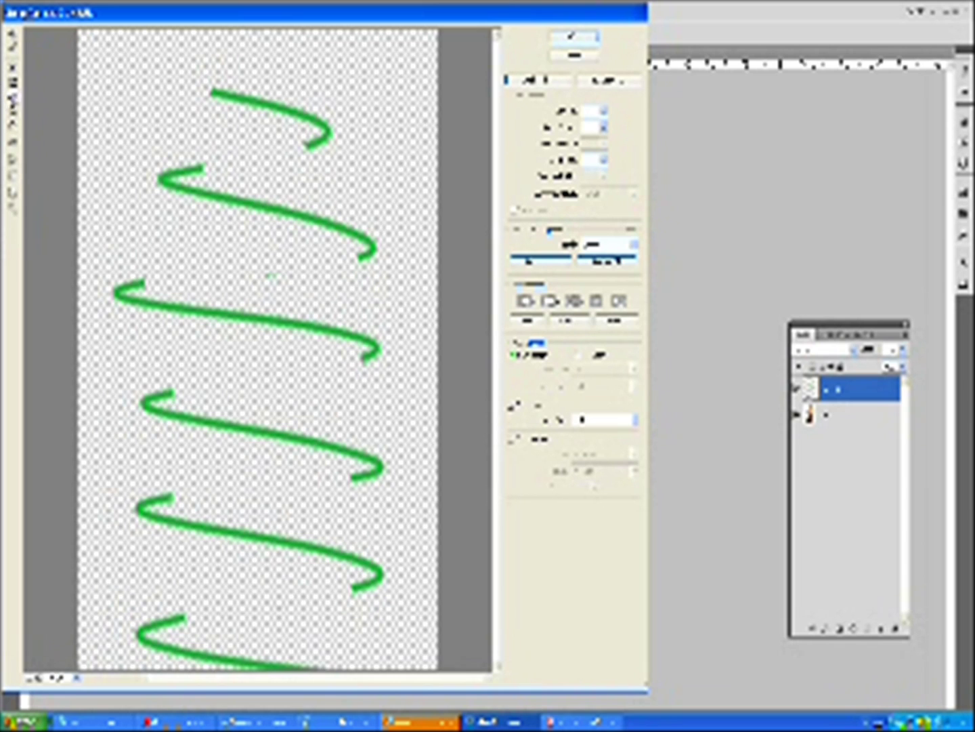
{"action": "left_click", "coordinate": [13, 83]}
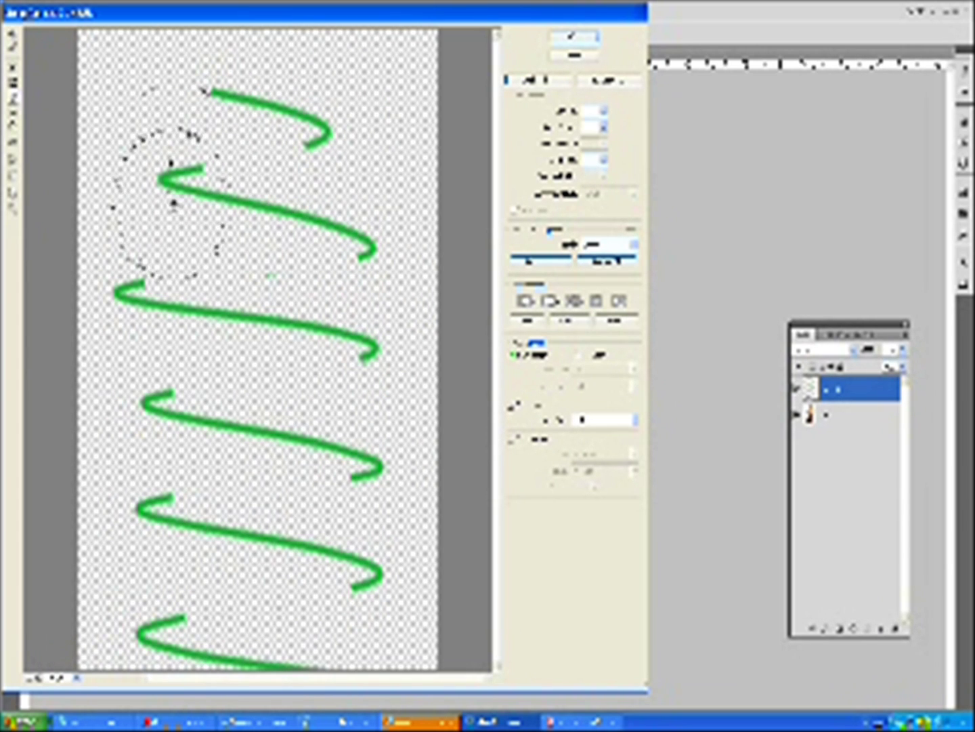
{"action": "left_click", "coordinate": [574, 38]}
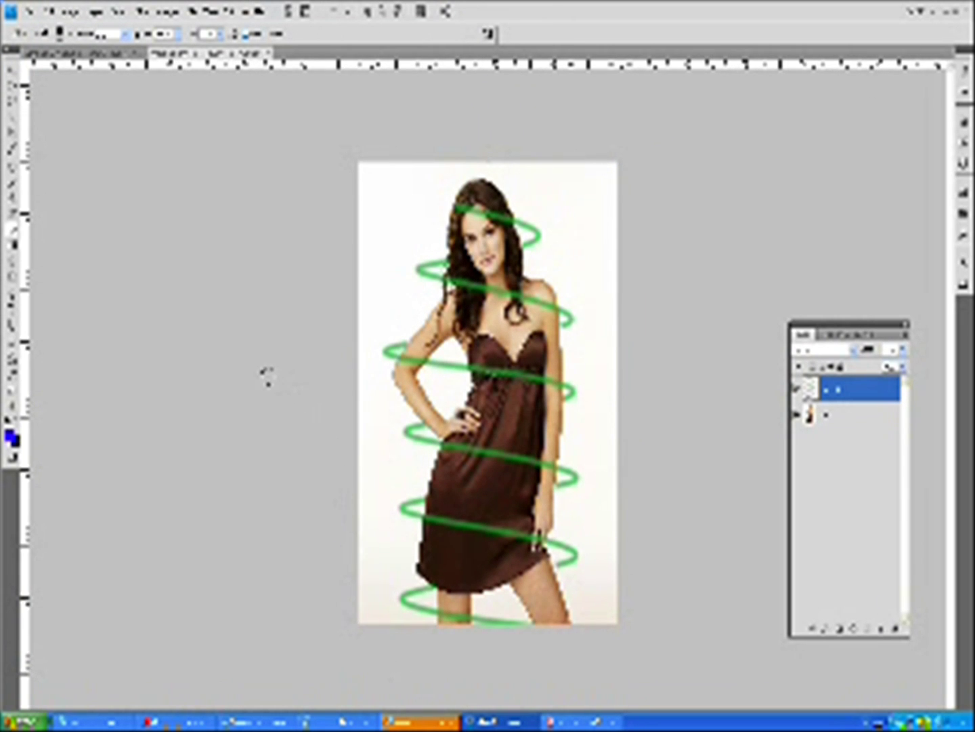
Step: Set up the Gradient tool with a different blend mode and the multicolor rainbow gradient preset
{"action": "left_click", "coordinate": [13, 245]}
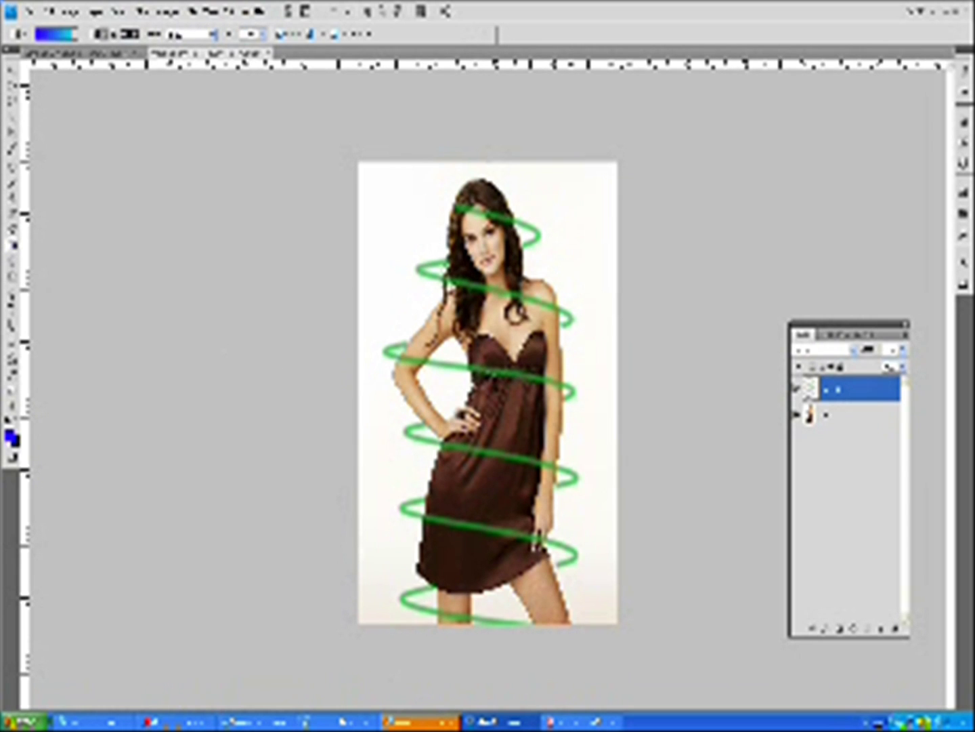
{"action": "left_click", "coordinate": [211, 34]}
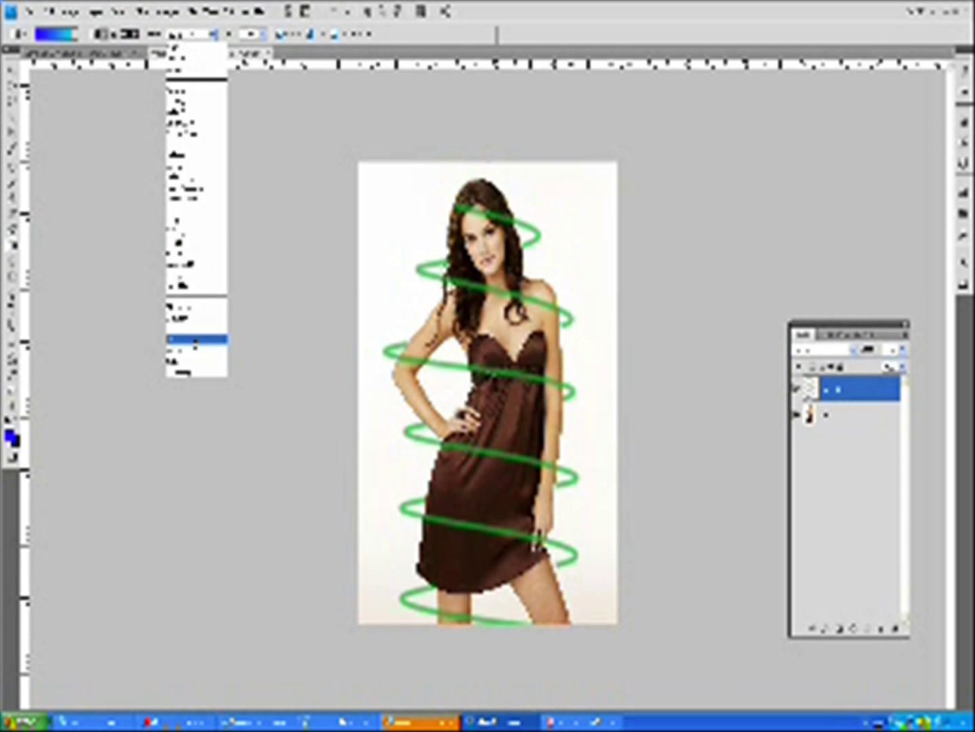
{"action": "left_click", "coordinate": [196, 369]}
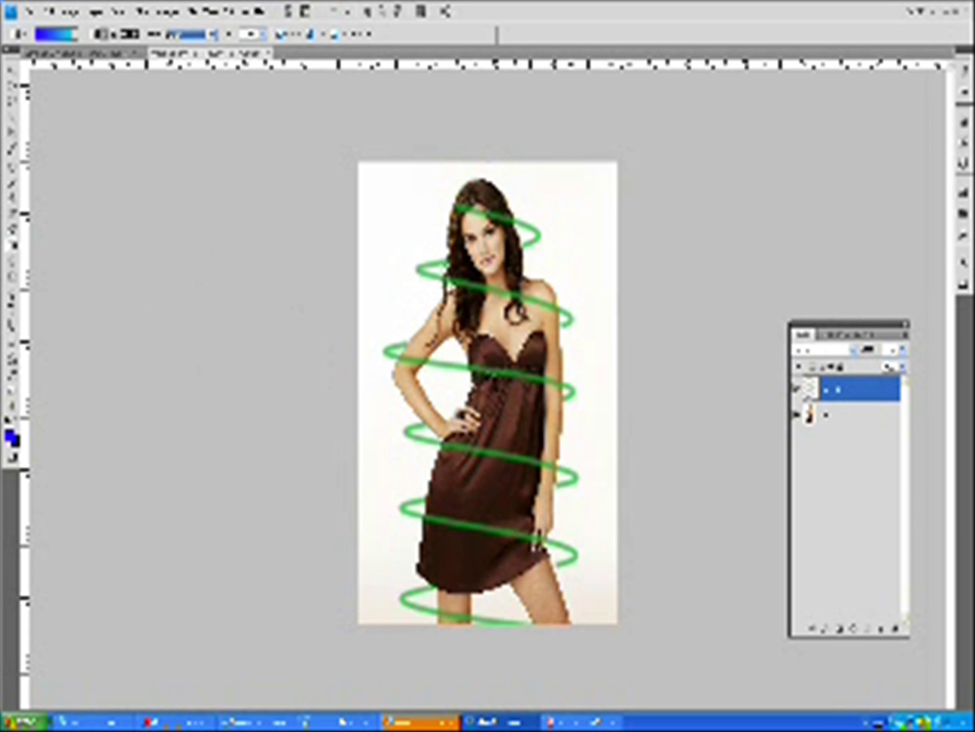
{"action": "left_click", "coordinate": [54, 34]}
{"action": "left_click", "coordinate": [226, 249]}
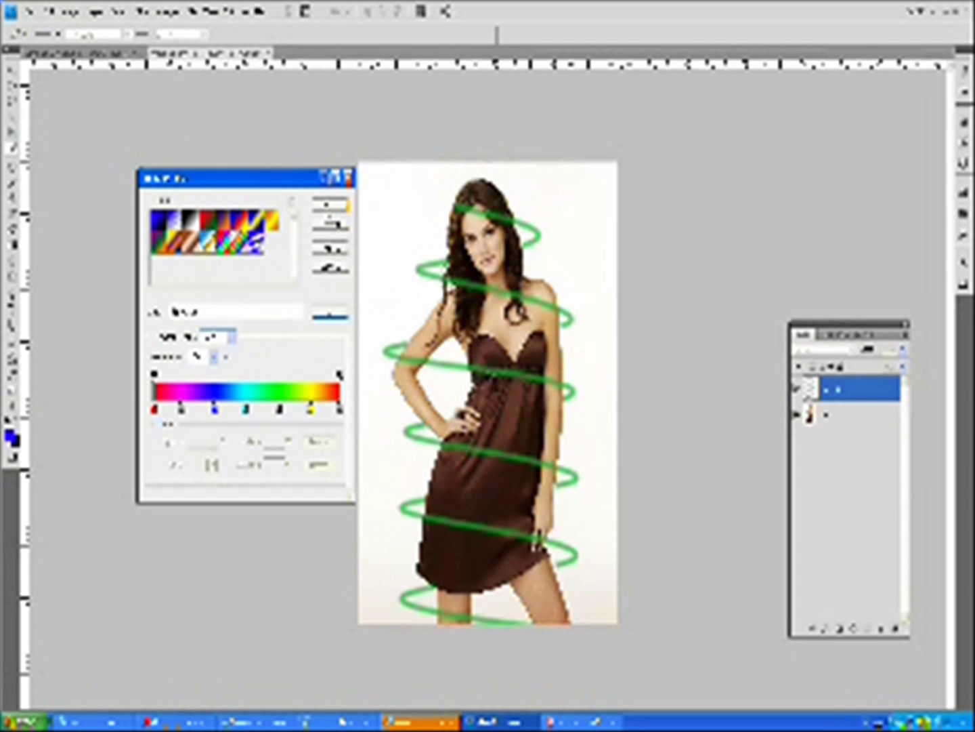
{"action": "left_click", "coordinate": [330, 204]}
Step: Try radial rainbow gradients from the woman's head down to her legs and down to her waist, undoing each one
{"action": "left_click_drag", "start_coordinate": [480, 174], "coordinate": [478, 462]}
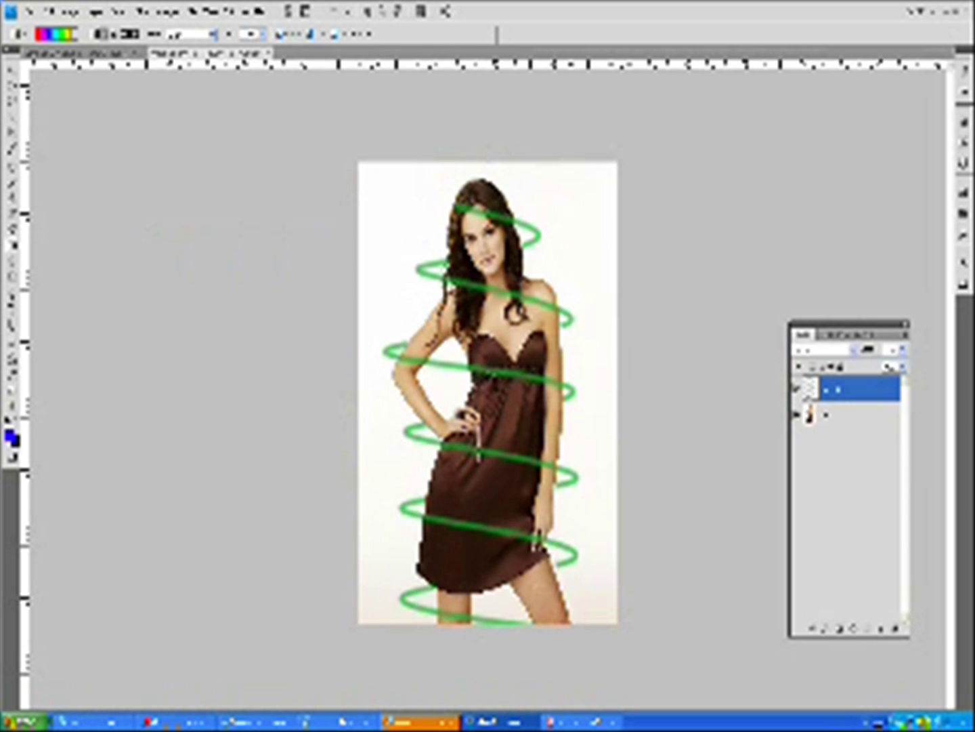
{"action": "left_click_drag", "start_coordinate": [477, 634], "coordinate": [476, 629]}
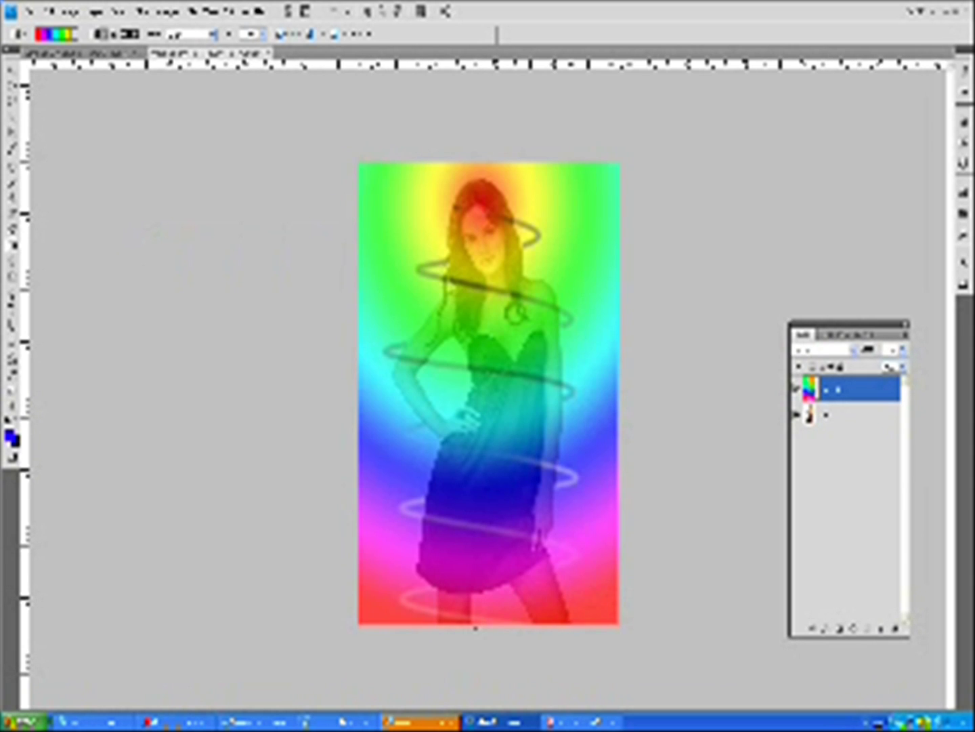
{"action": "key", "text": "ctrl+z"}
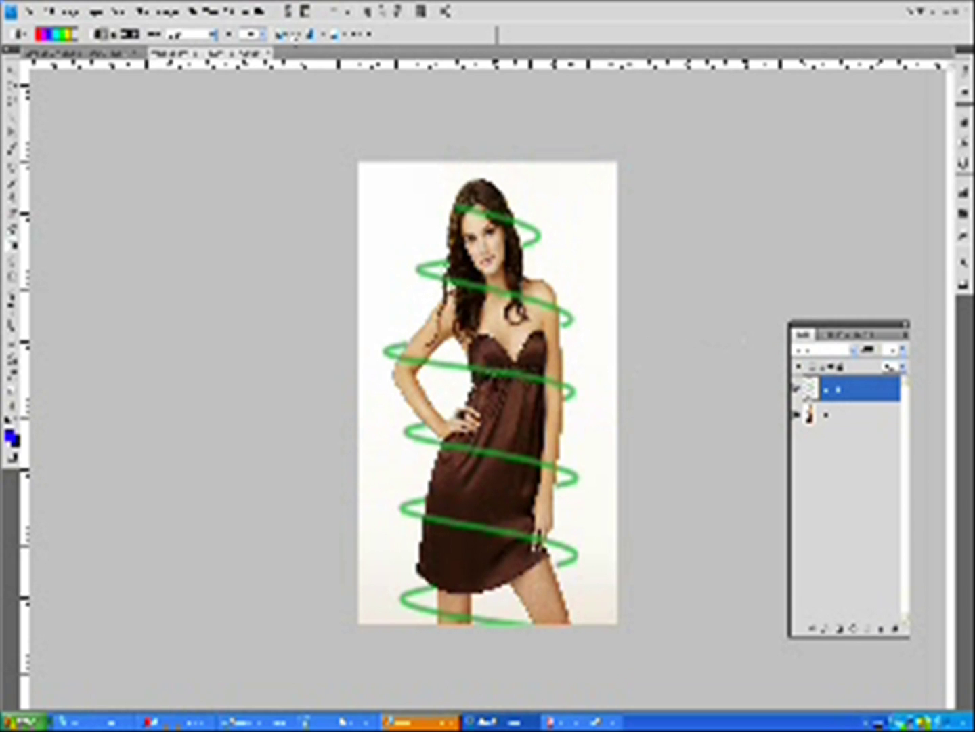
{"action": "left_click_drag", "start_coordinate": [464, 175], "coordinate": [499, 422]}
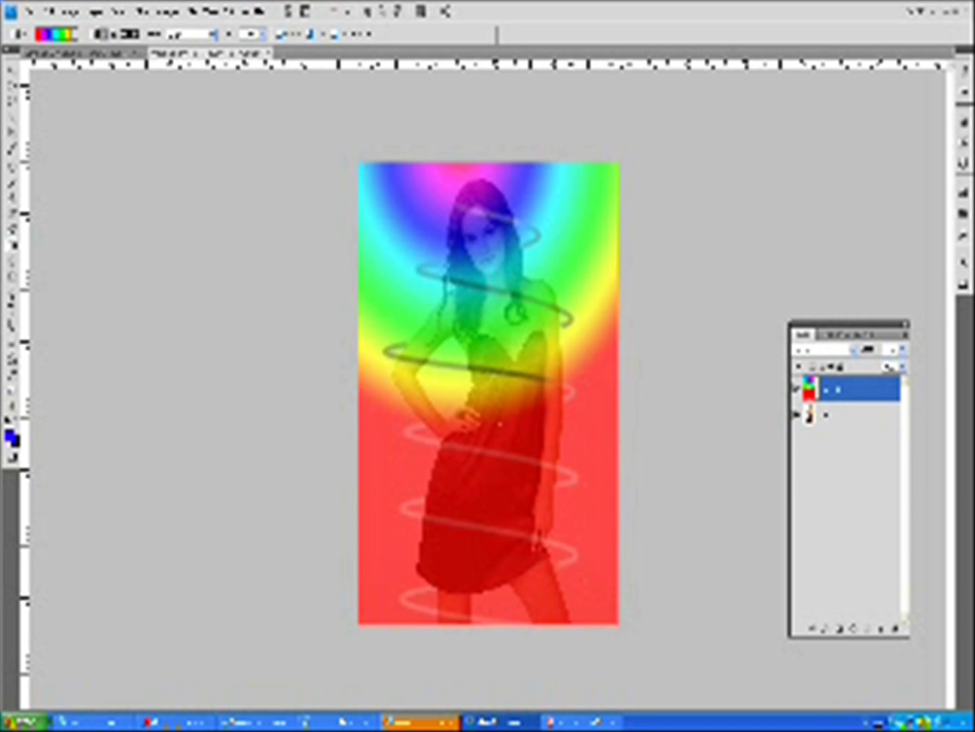
{"action": "key", "text": "ctrl+z"}
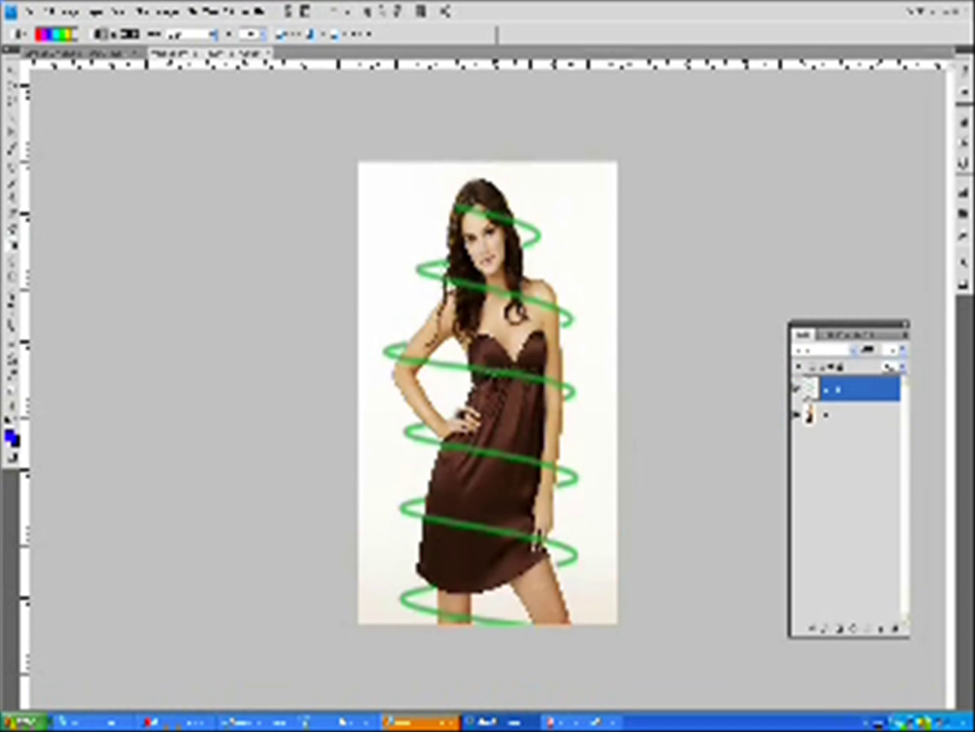
{"action": "left_click", "coordinate": [68, 33]}
{"action": "left_click", "coordinate": [218, 336]}
{"action": "left_click", "coordinate": [218, 358]}
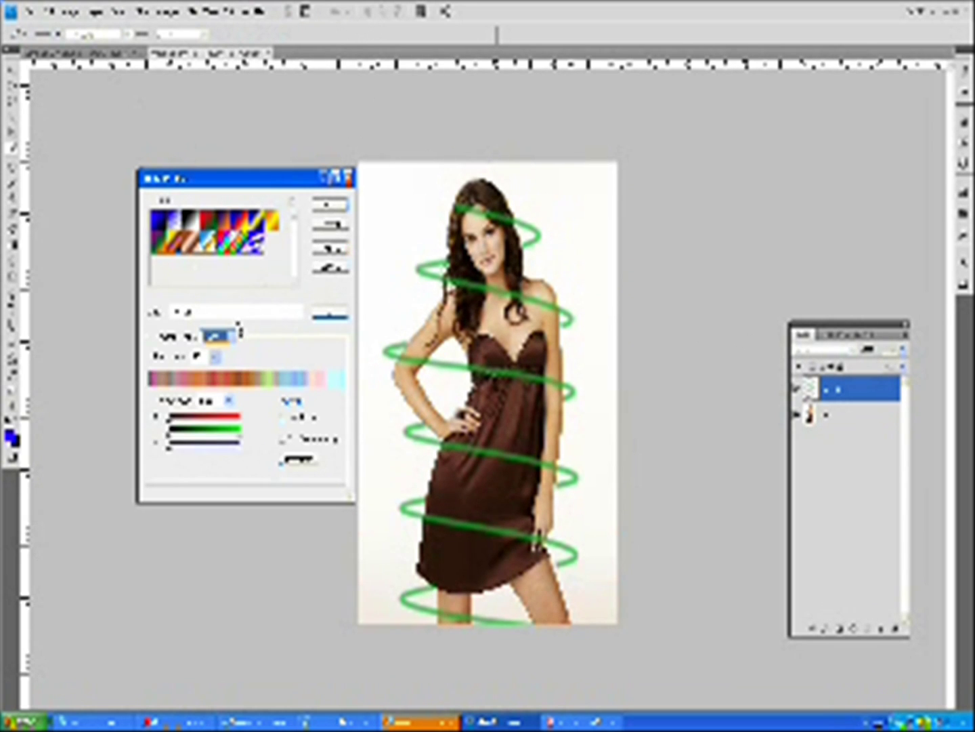
{"action": "left_click", "coordinate": [330, 204]}
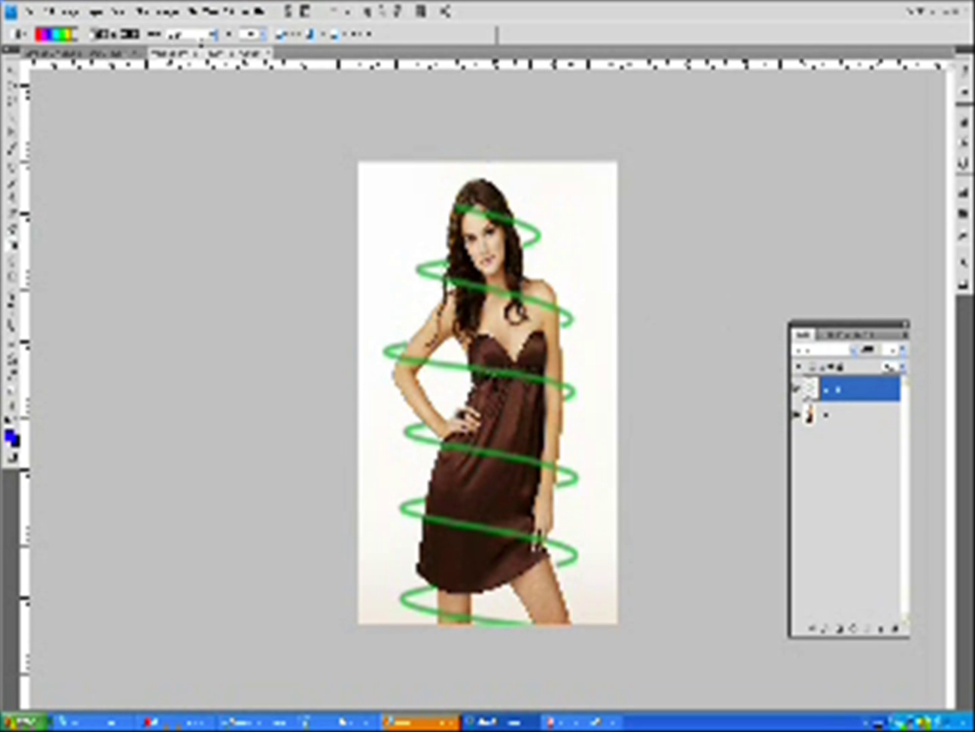
Step: Try the rainbow gradient on the line's layer with two other blend modes, including a linear one from face to waist, undoing each
{"action": "left_click", "coordinate": [195, 34]}
{"action": "left_click", "coordinate": [203, 229]}
{"action": "left_click_drag", "start_coordinate": [446, 414], "coordinate": [446, 414]}
{"action": "key", "text": "ctrl+z"}
{"action": "left_click", "coordinate": [204, 34]}
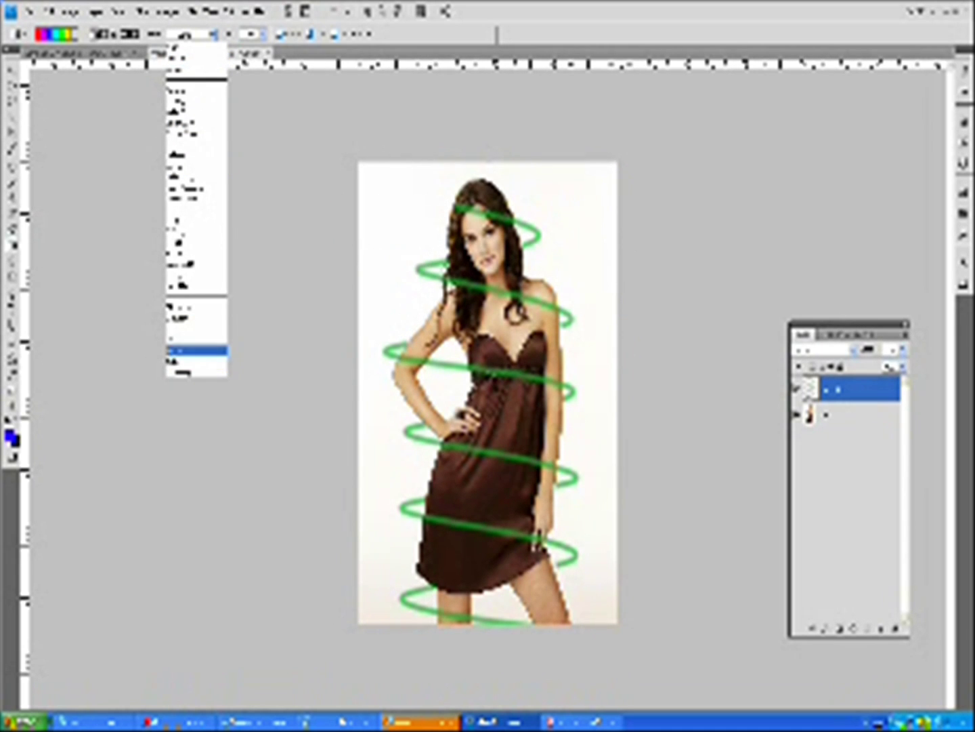
{"action": "left_click", "coordinate": [196, 350]}
{"action": "left_click_drag", "start_coordinate": [492, 249], "coordinate": [494, 396]}
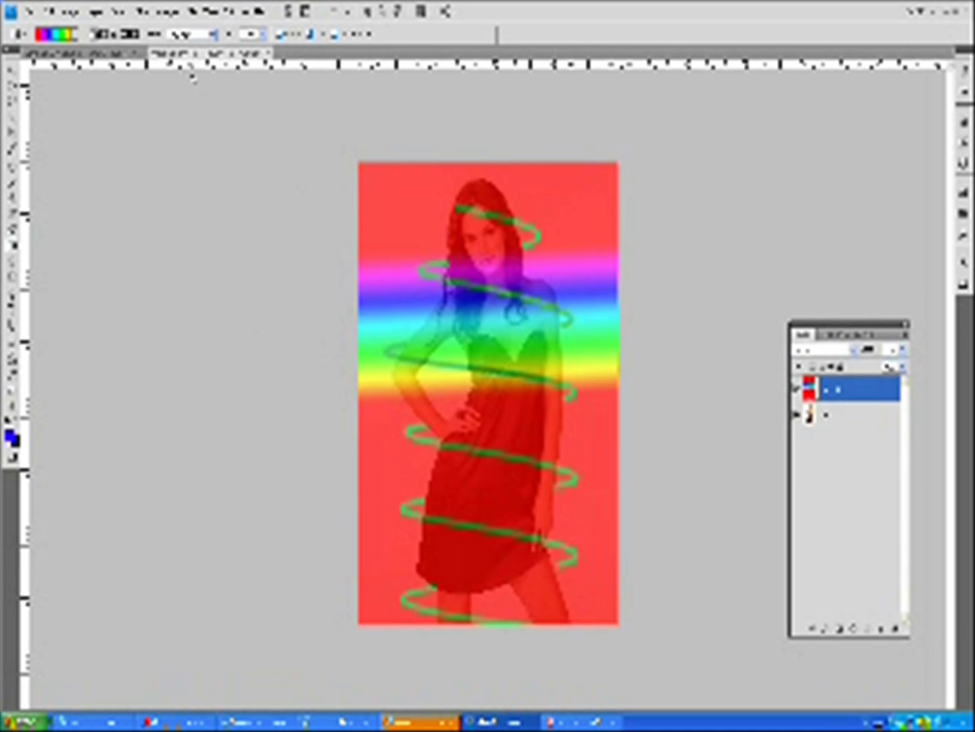
{"action": "key", "text": "ctrl+z"}
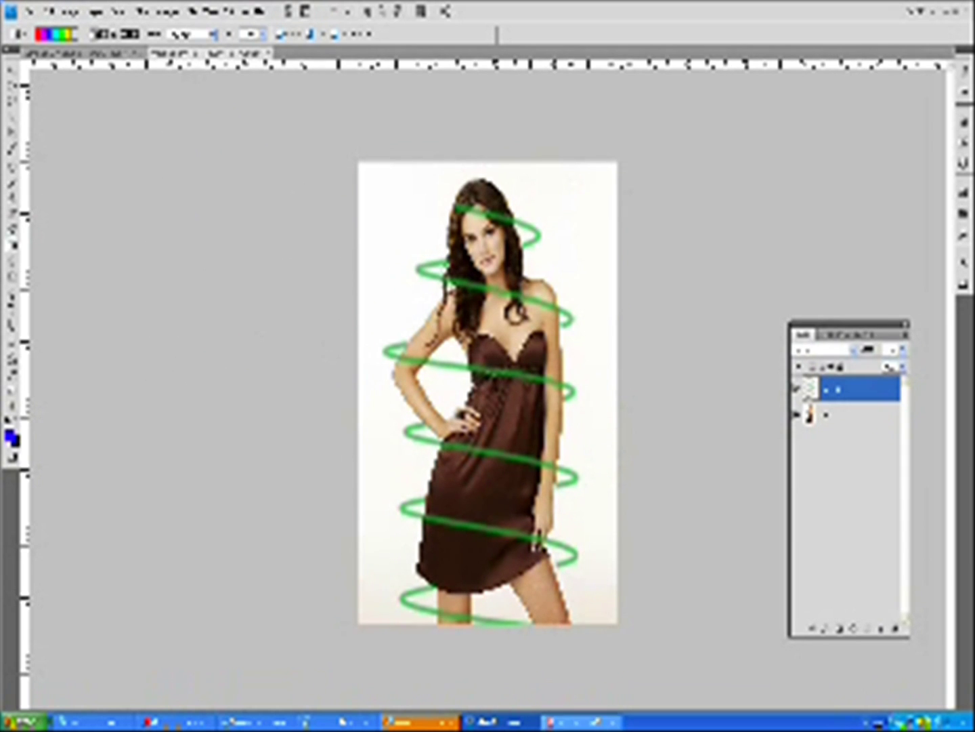
{"action": "left_click", "coordinate": [613, 724]}
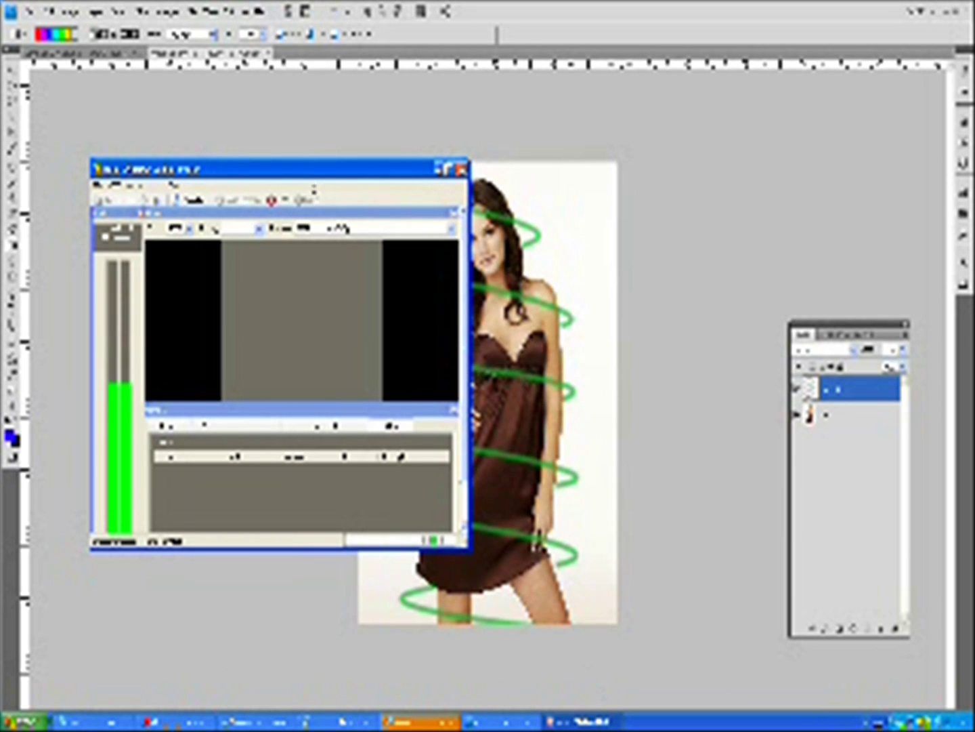
{"action": "left_click_drag", "start_coordinate": [326, 171], "coordinate": [245, 163]}
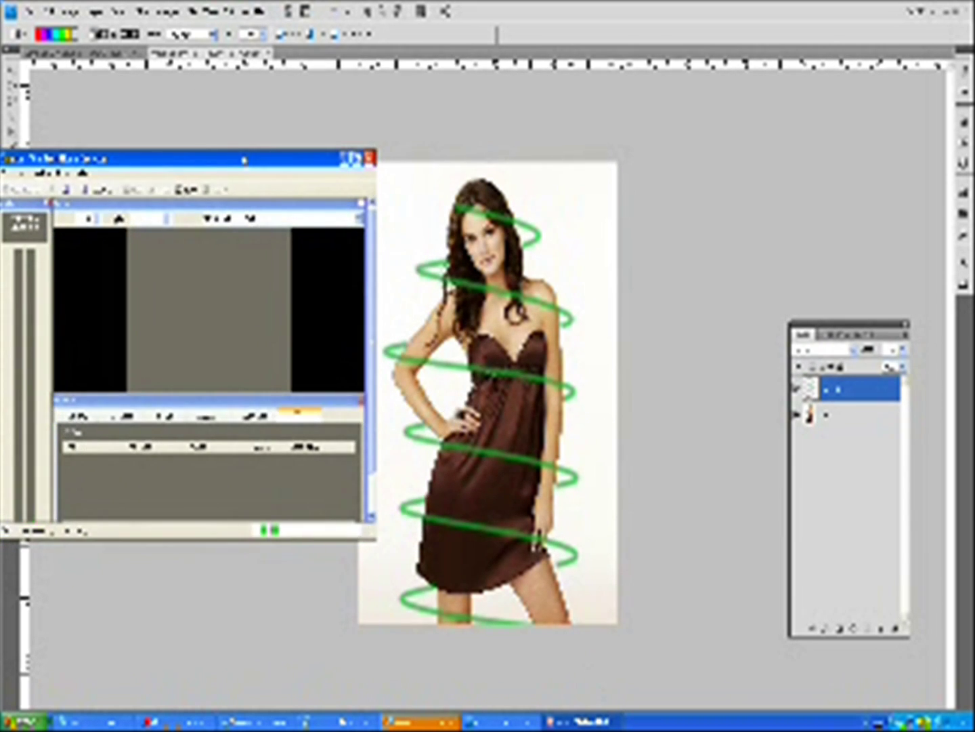